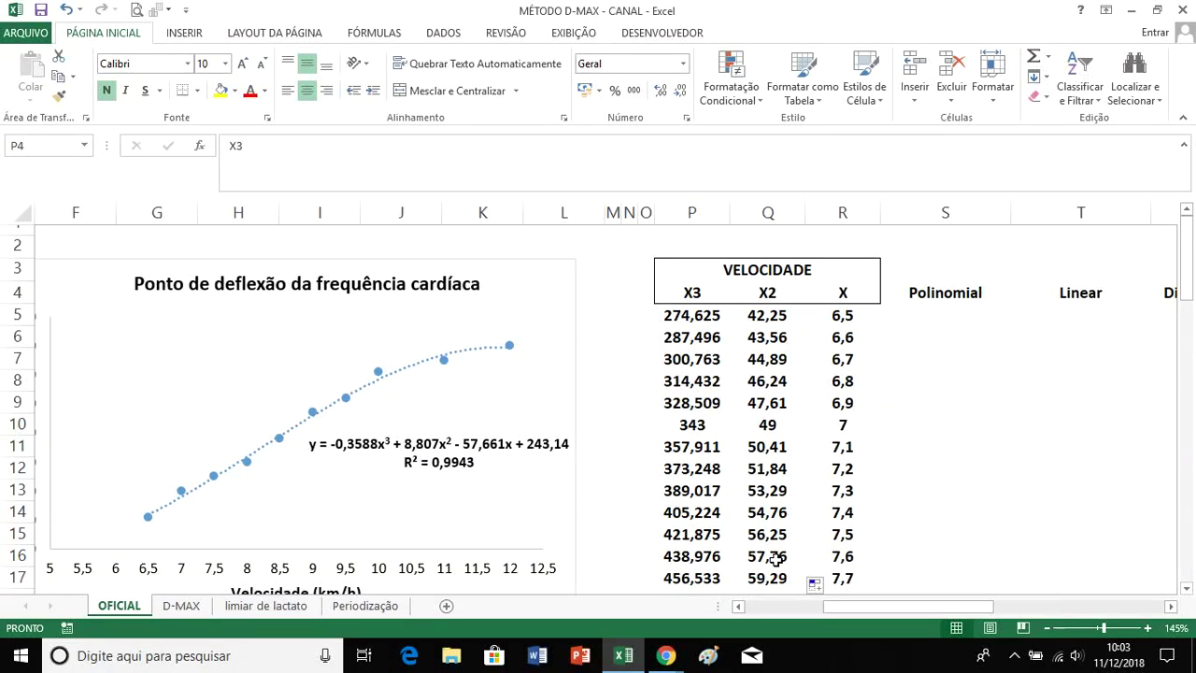
Step: Review the chart's trendline equation and the cube formulas behind the X3 column
click(911, 376)
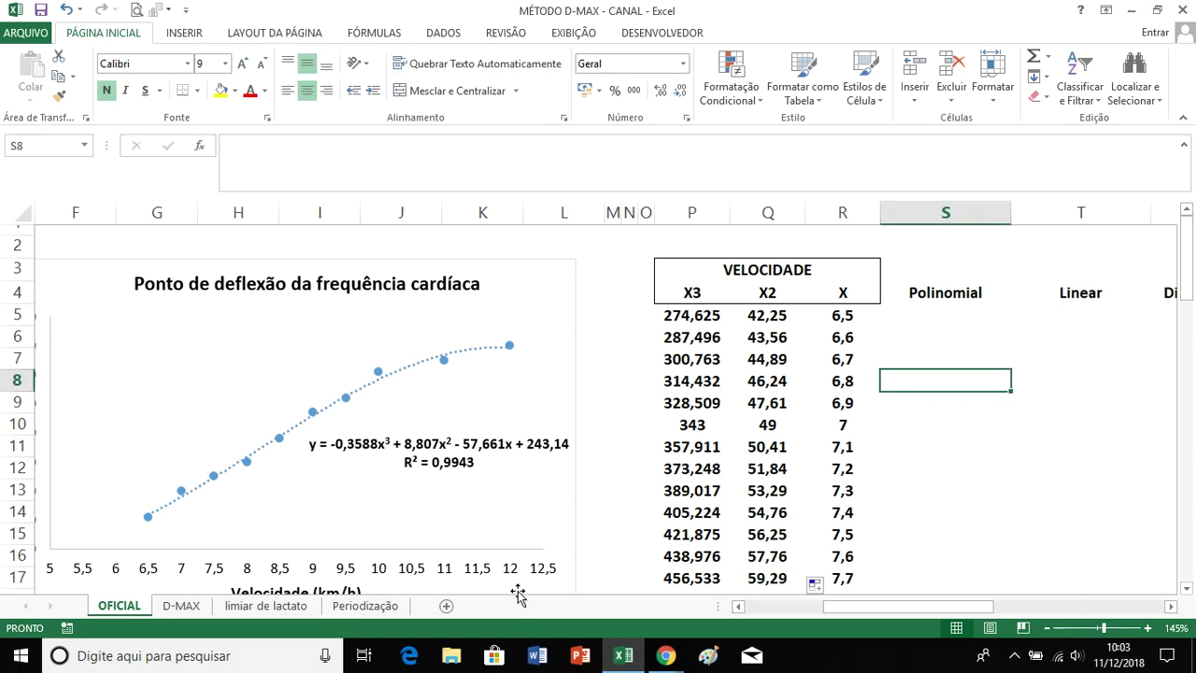
click(461, 472)
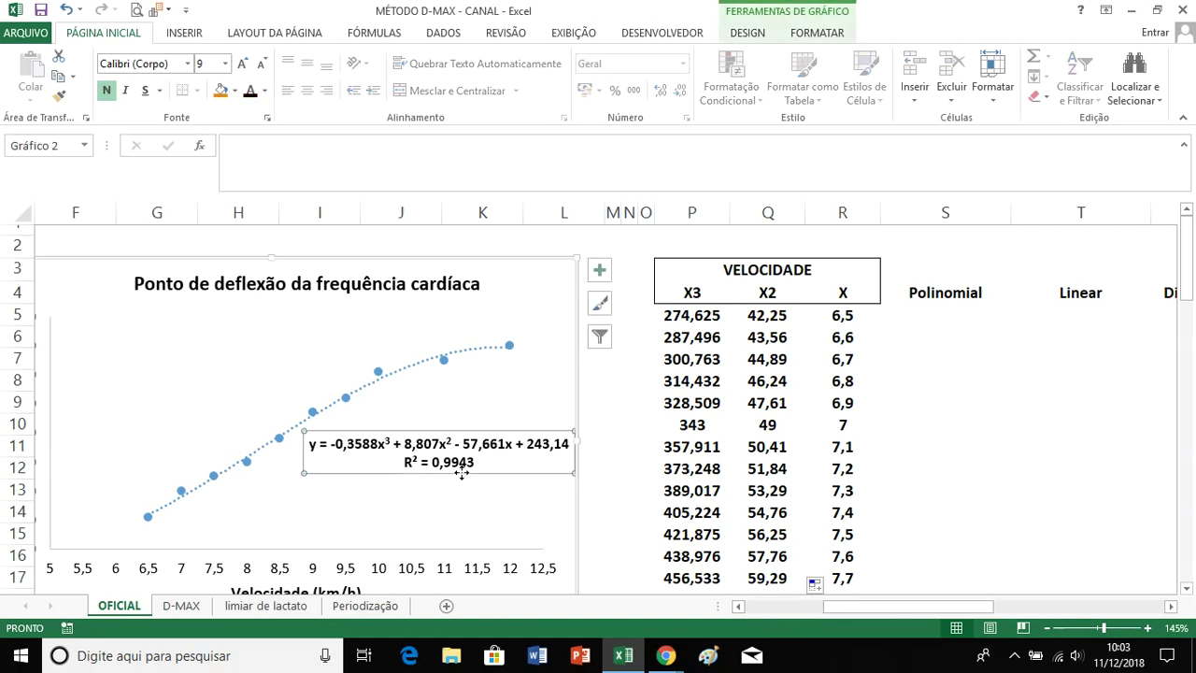
click(841, 335)
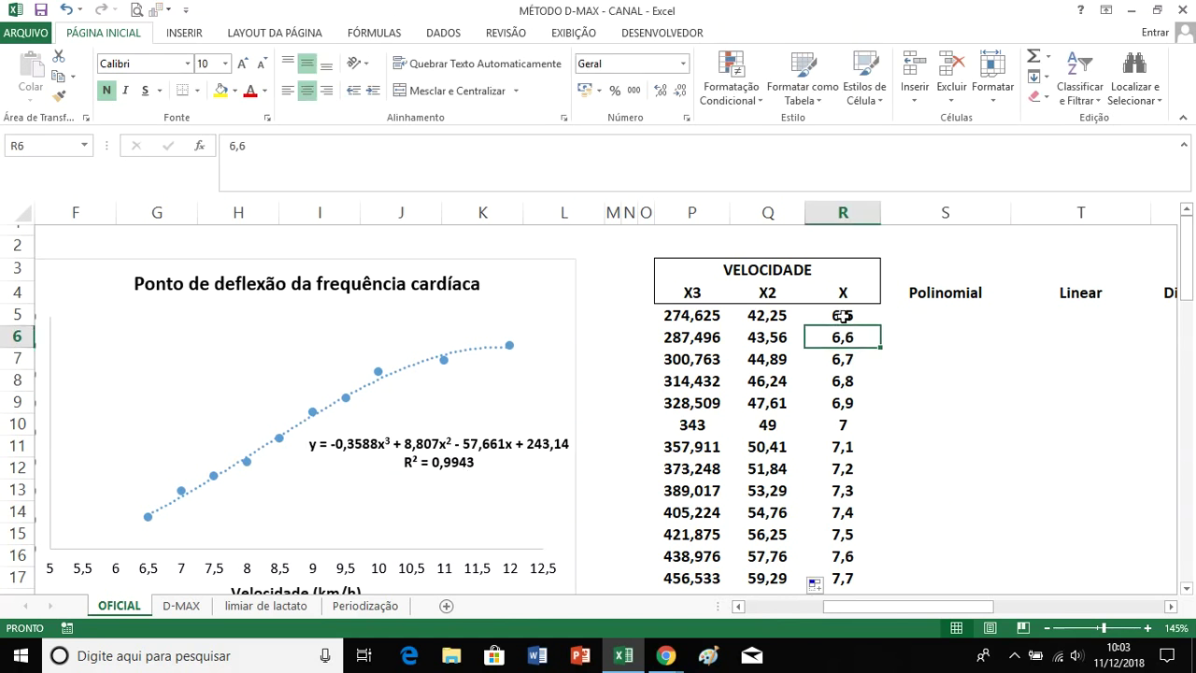
click(781, 316)
click(703, 318)
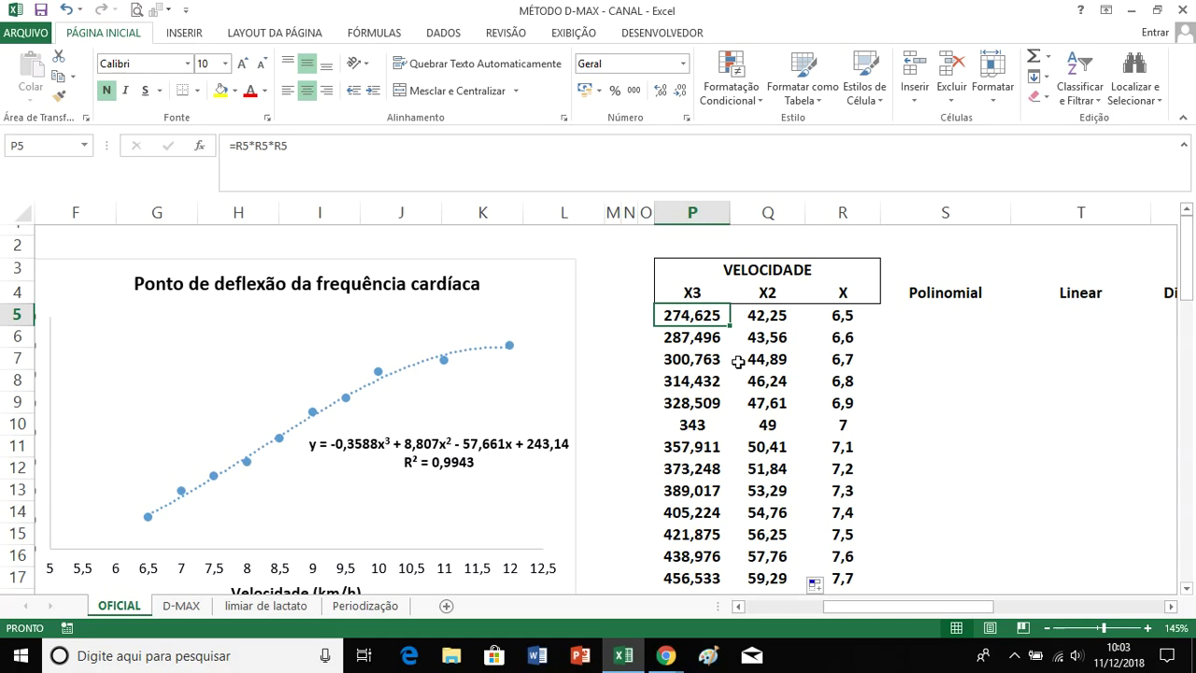
Step: Widen column S to about 20,29, check the velocities from 6,5 to 12, and select S5
drag(1010, 212, 1121, 212)
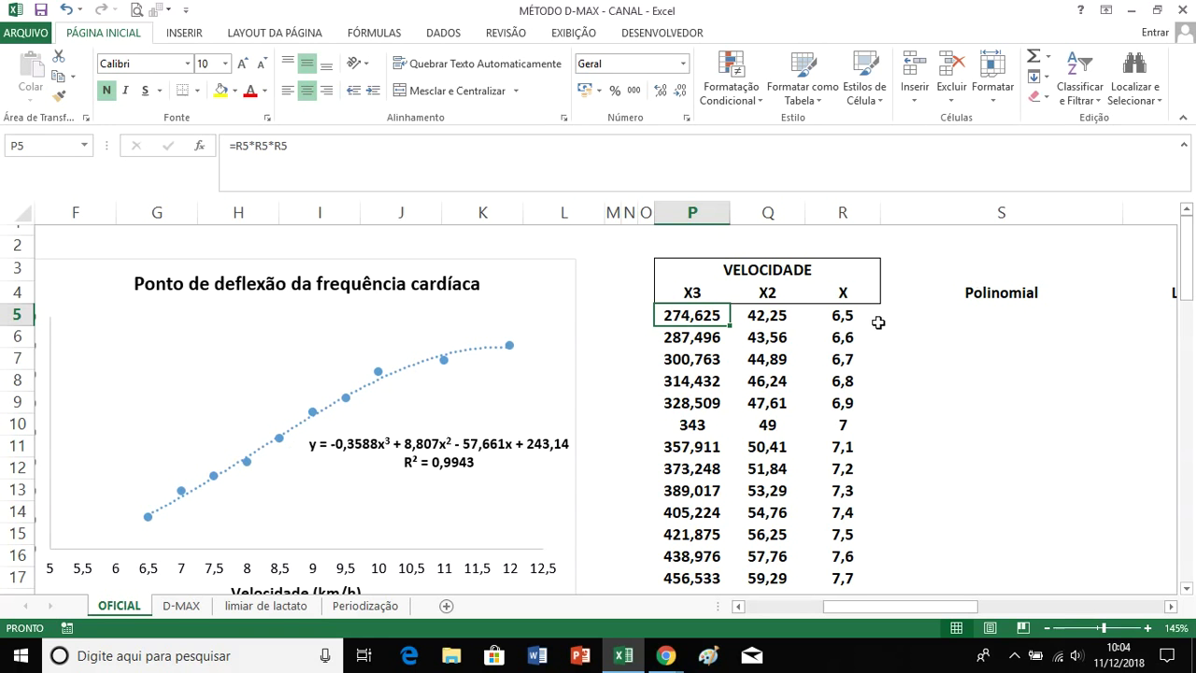
click(857, 320)
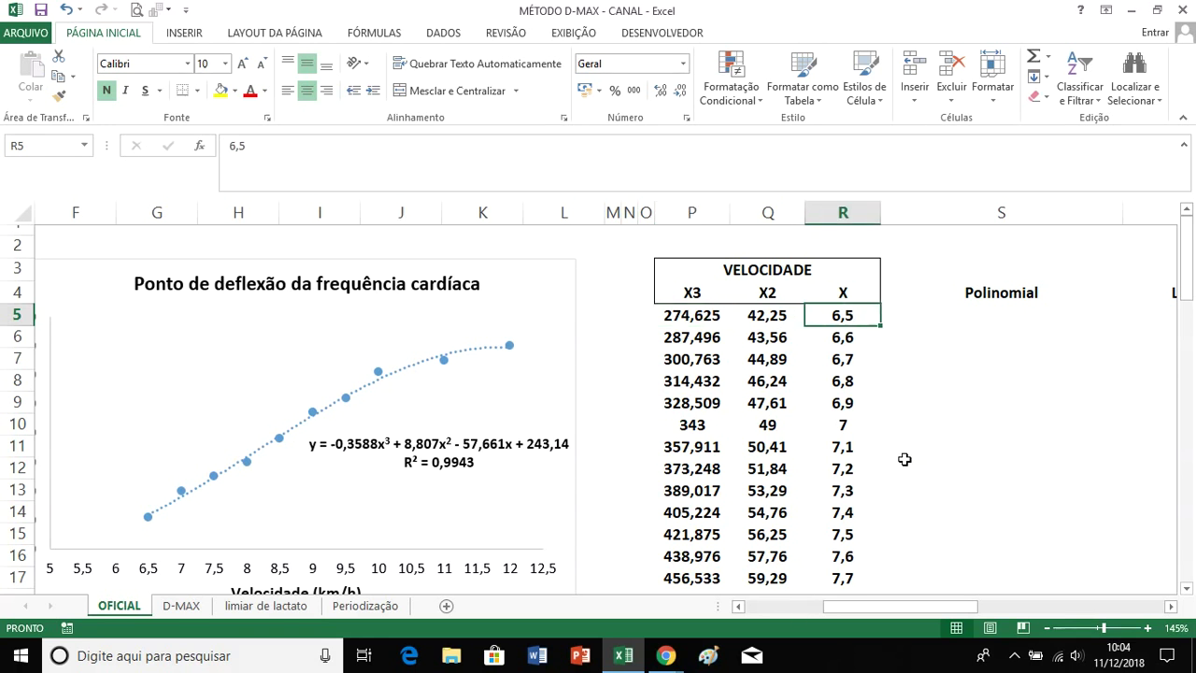
scroll(905, 460, down, 4)
scroll(902, 452, down, 5)
scroll(897, 454, down, 6)
scroll(886, 457, down, 3)
click(848, 372)
scroll(913, 393, up, 1)
scroll(929, 389, up, 4)
scroll(928, 388, up, 5)
scroll(928, 389, up, 4)
scroll(928, 389, up, 3)
scroll(929, 388, up, 1)
scroll(928, 388, up, 1)
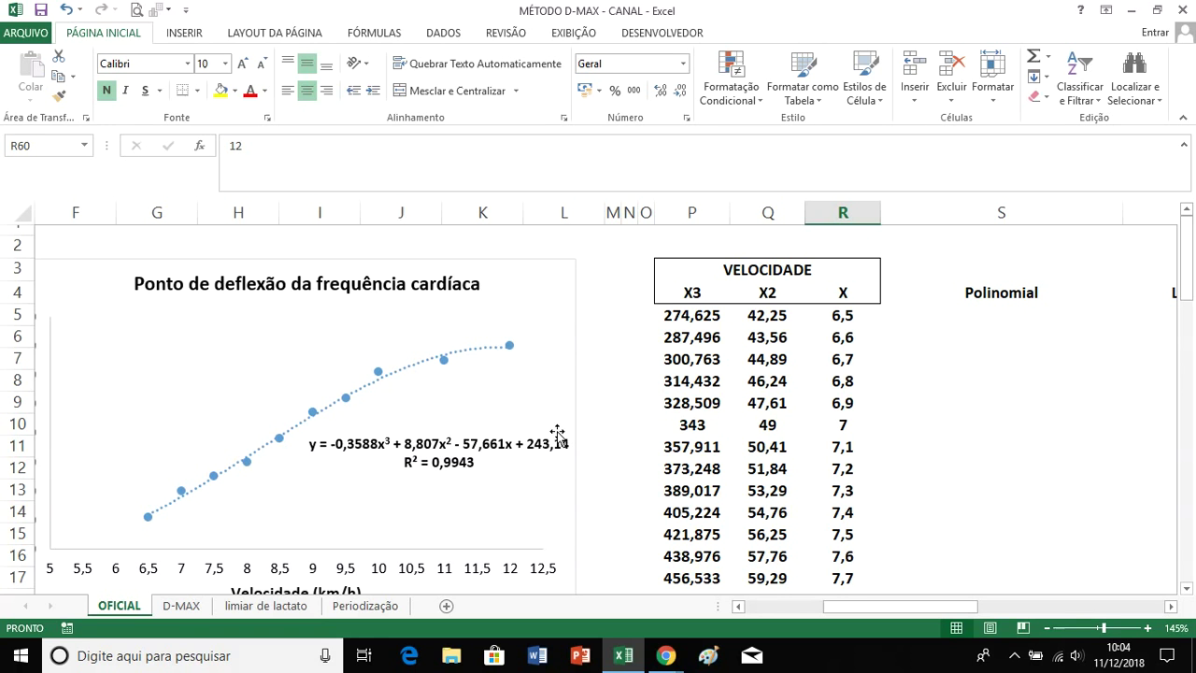
click(984, 309)
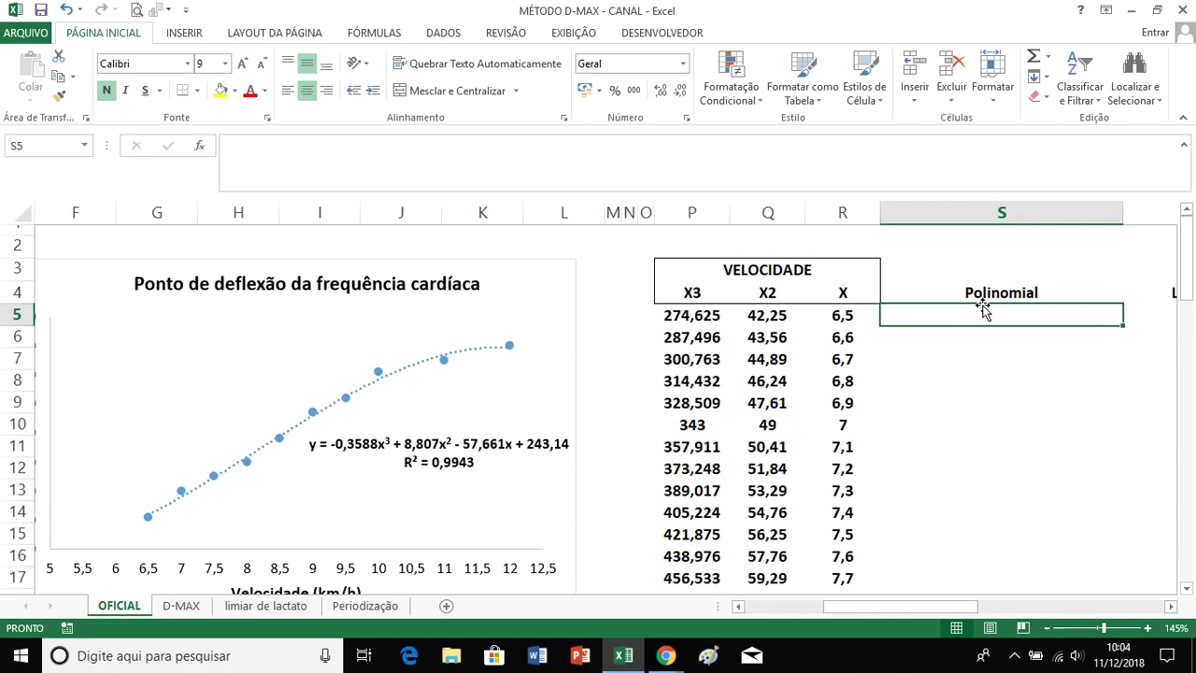
Step: Enter =(-0,3588*P5)+(8,807*Q5)-(57,661*R5)+243,14 in S5 to get 141,9038, then narrow column S slightly
text(=)
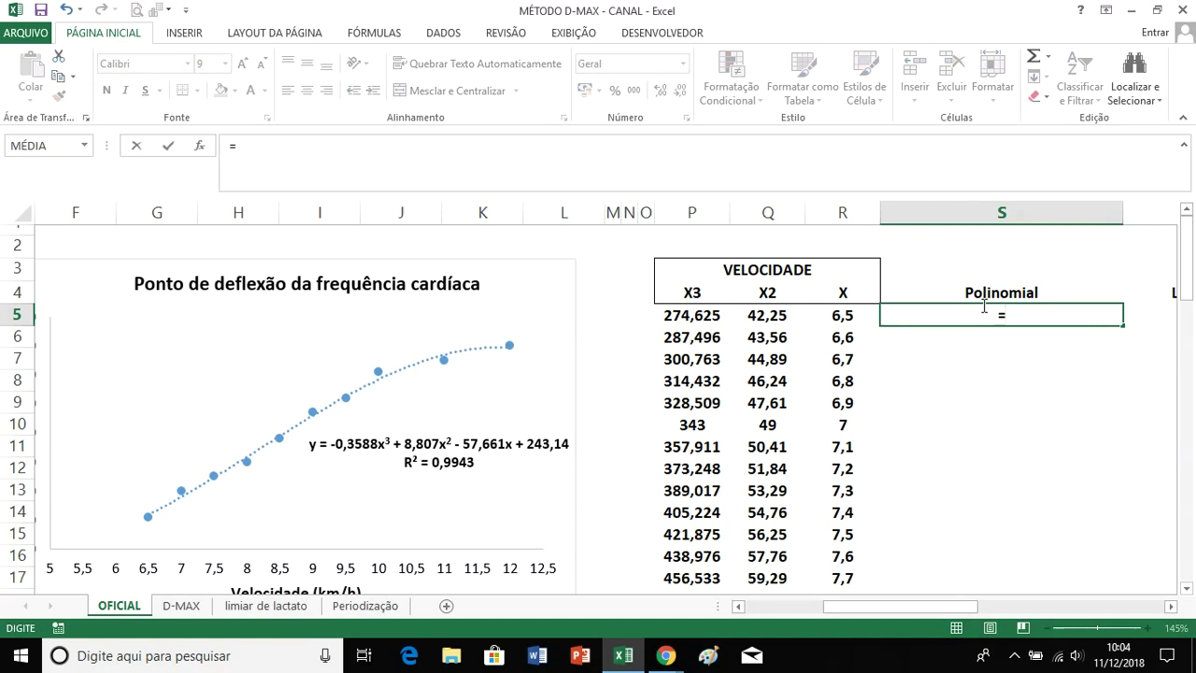
text(()
text(-0,3588)
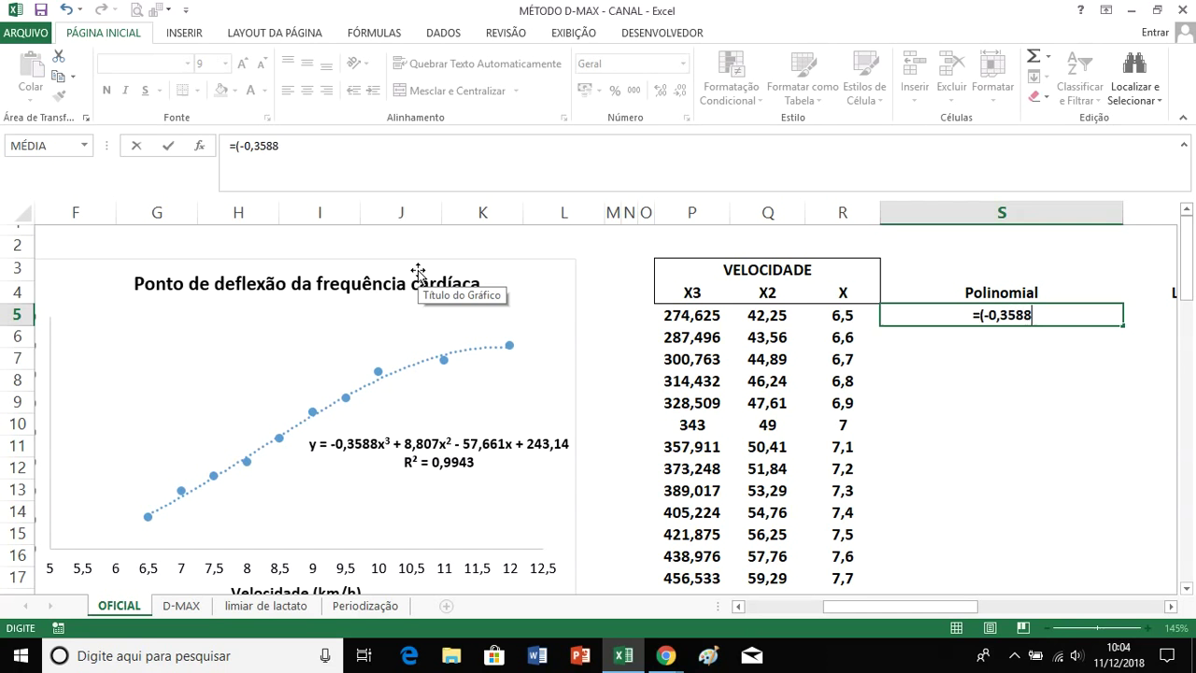
text(*)
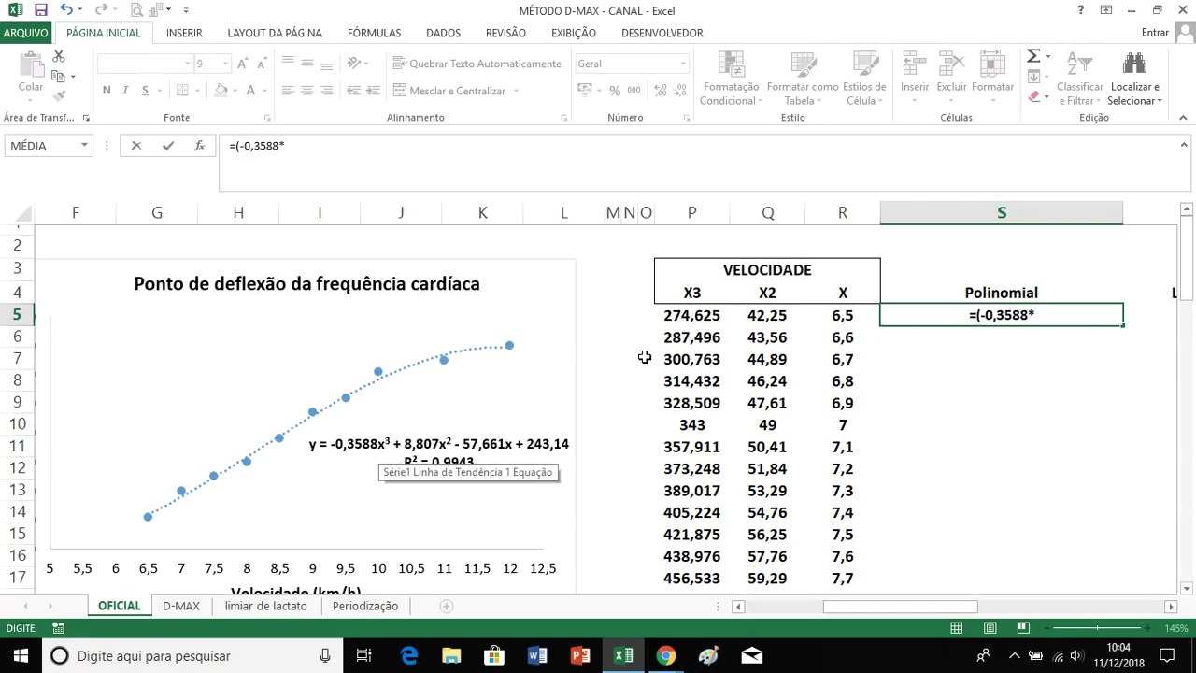
click(686, 318)
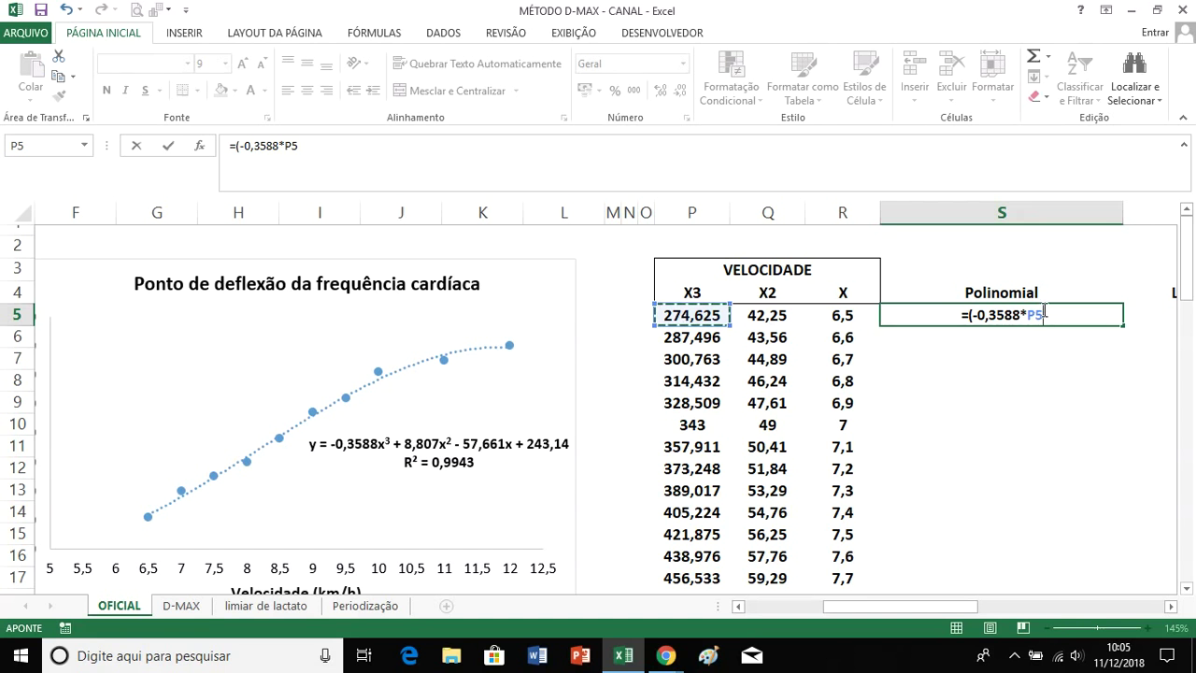
text())
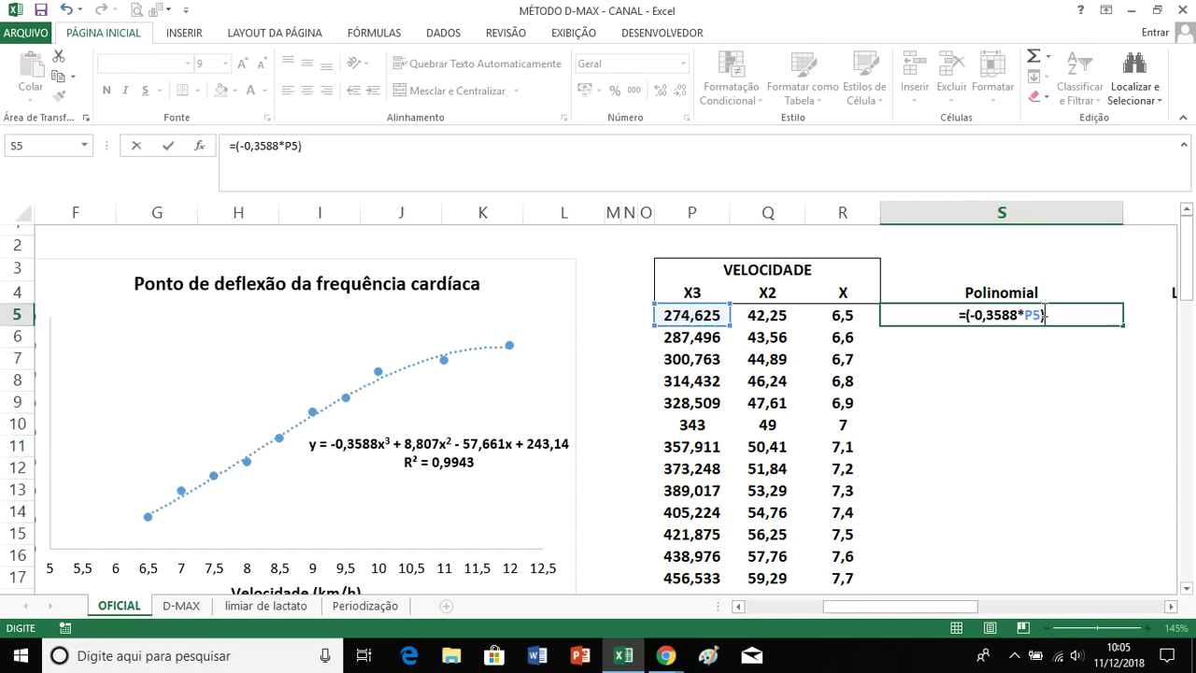
text(+)
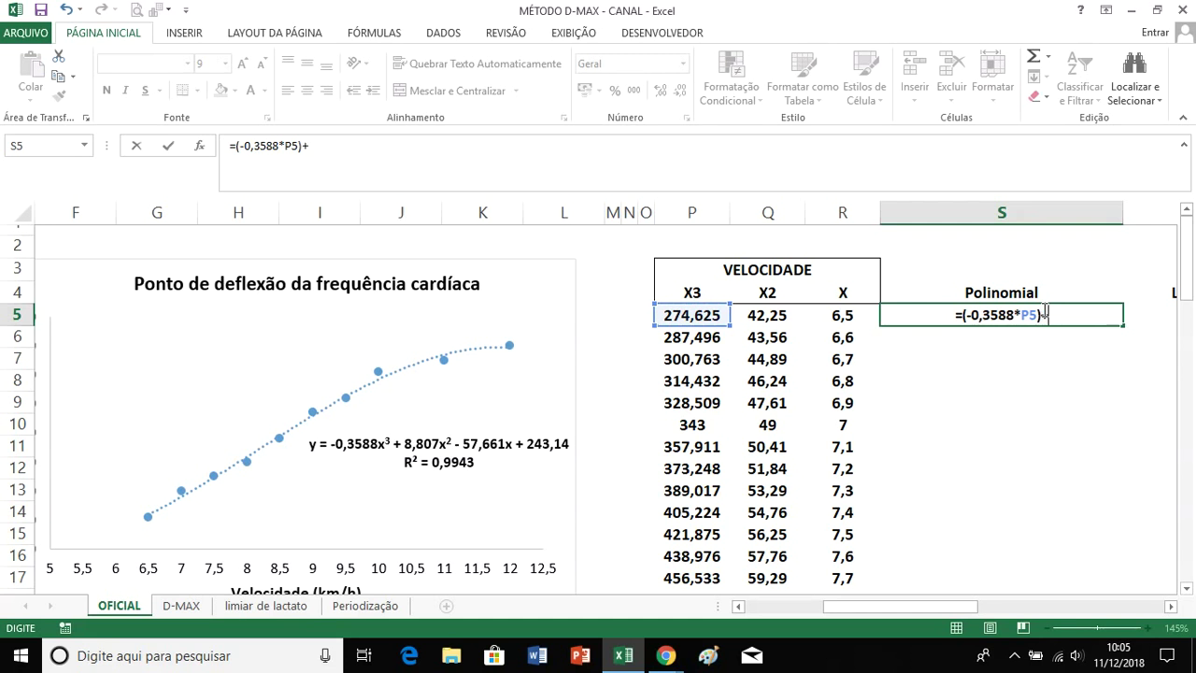
text((8,807*)
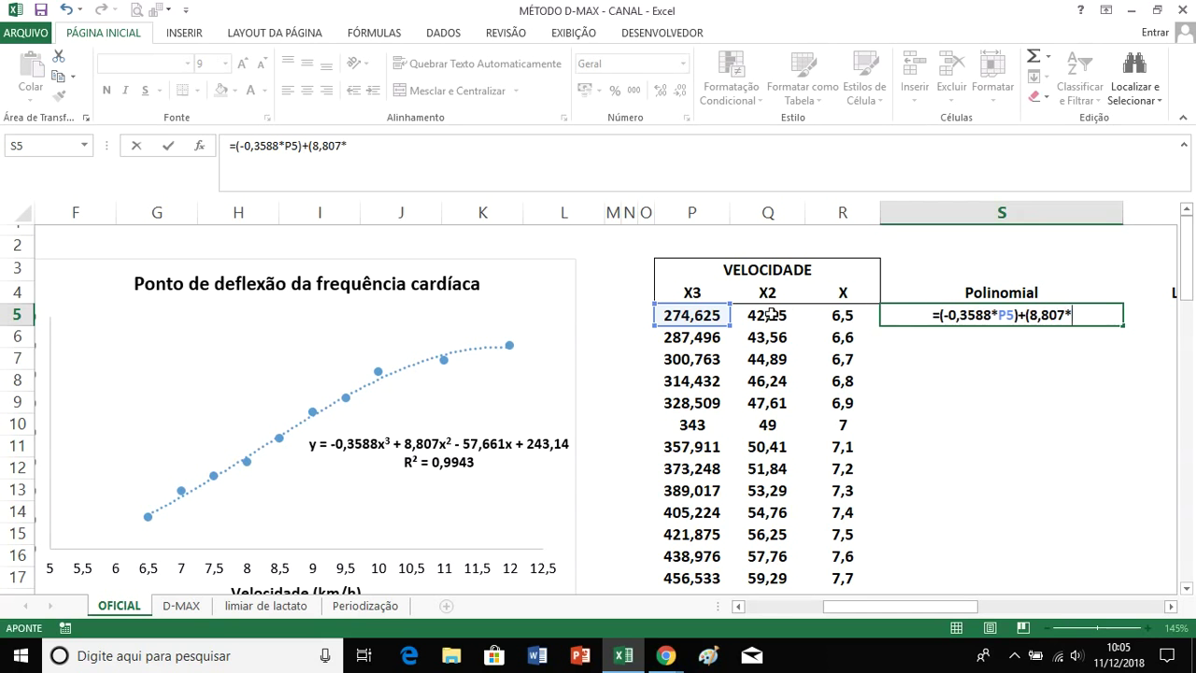
click(771, 314)
text())
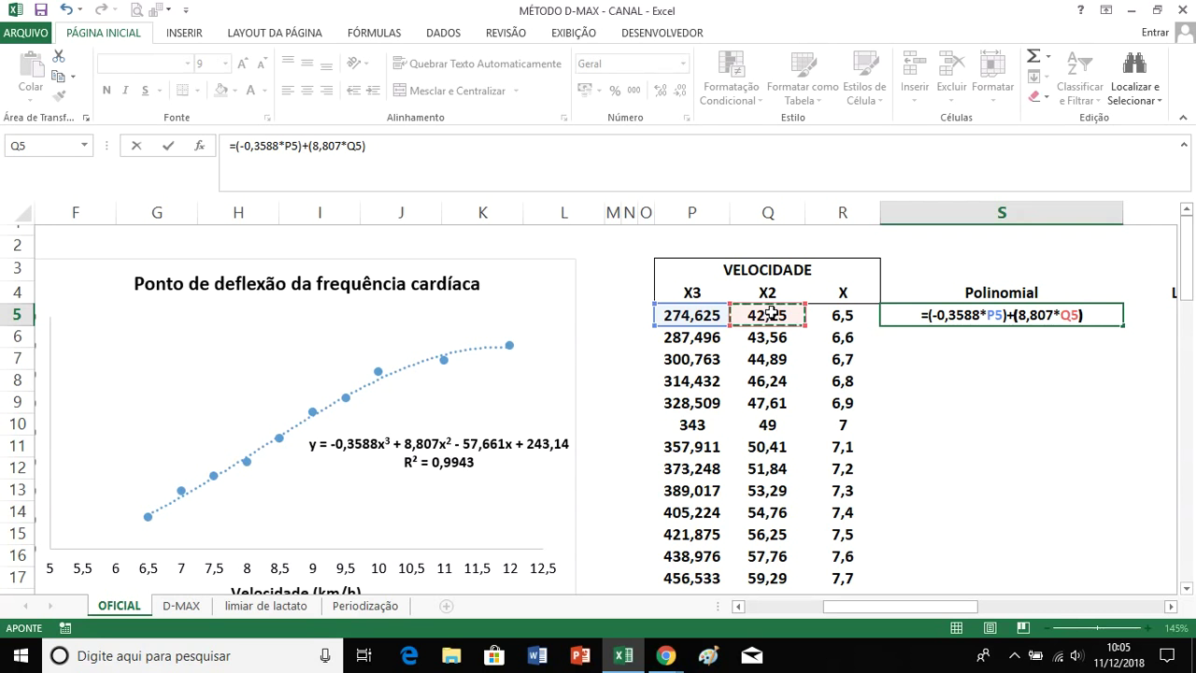
text(-(57,)
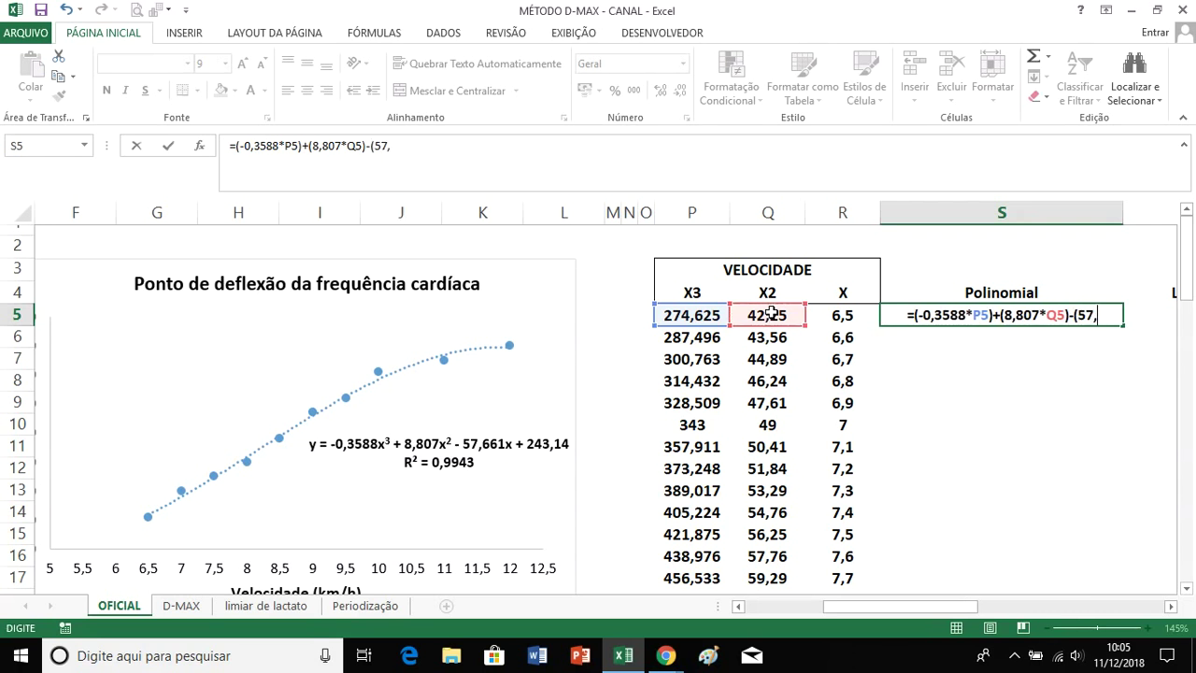
text(661*)
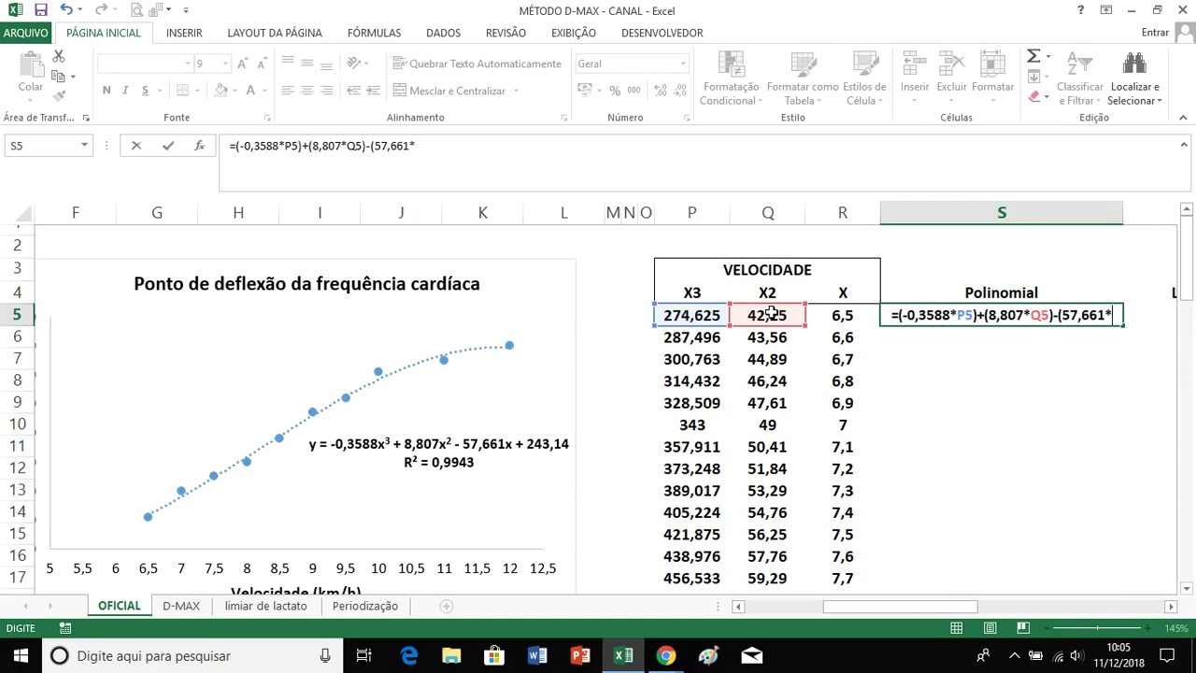
click(841, 316)
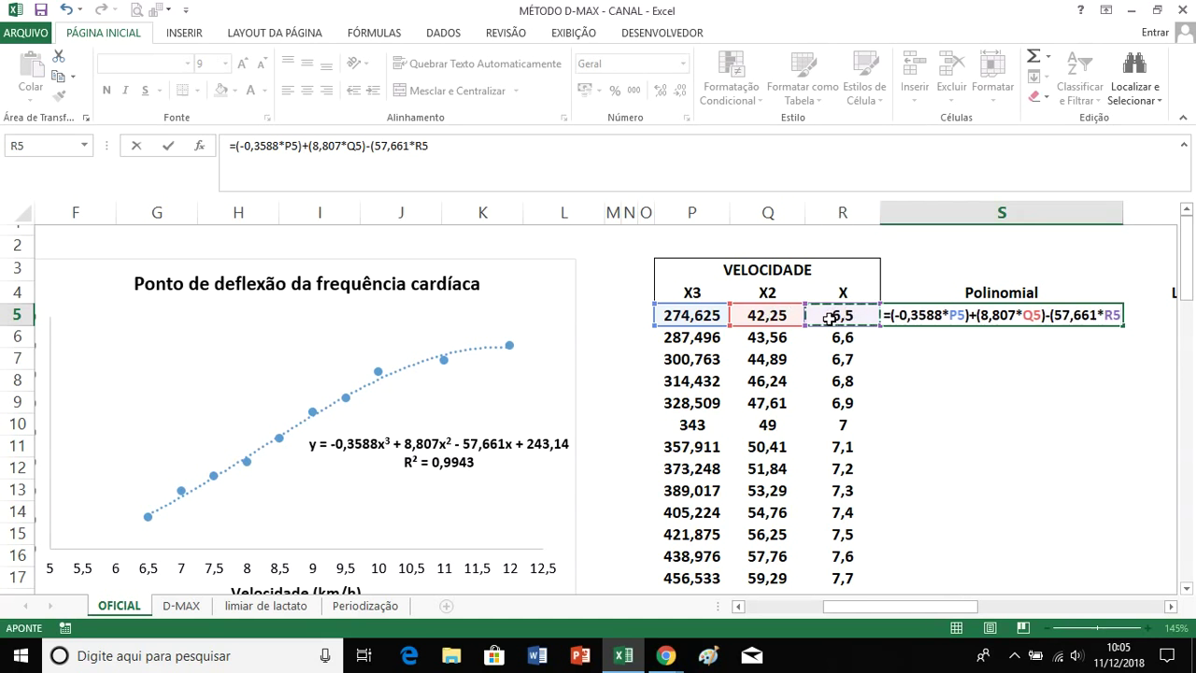
text())
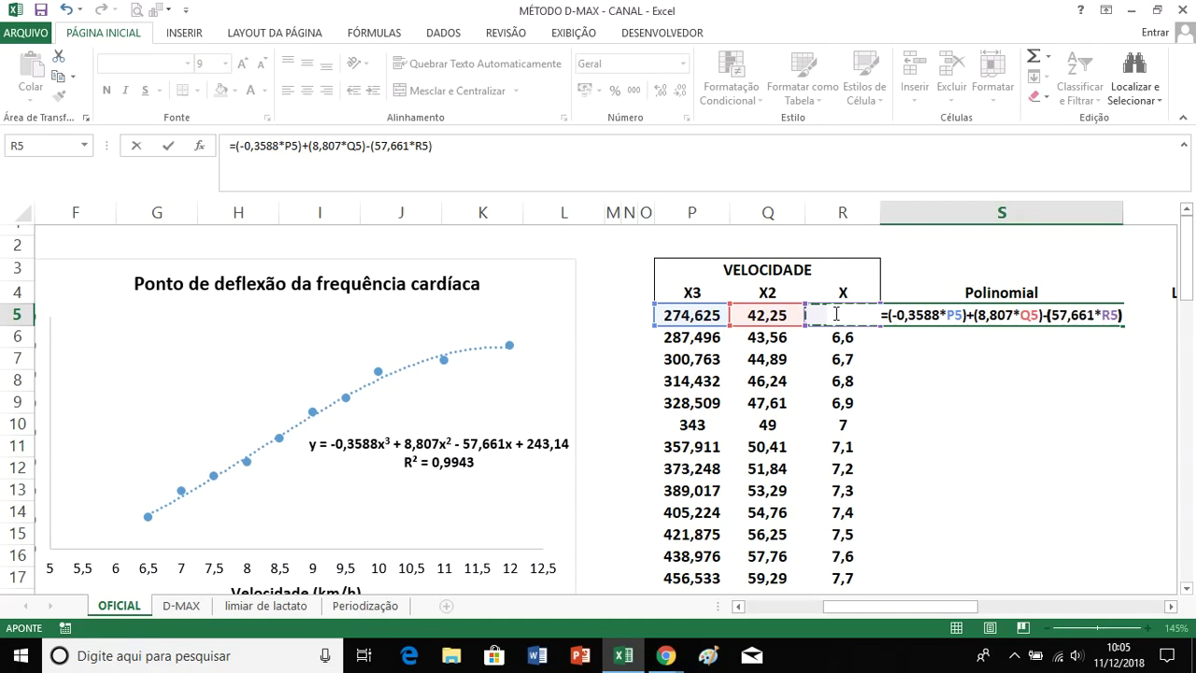
text(+)
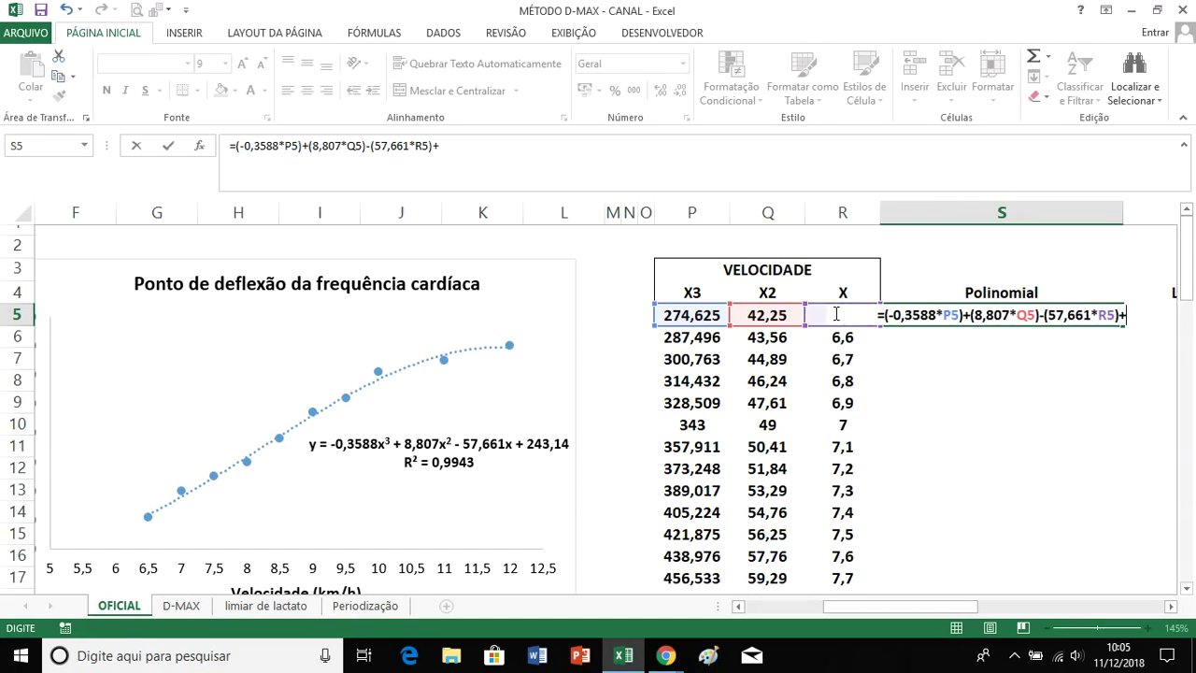
text(243,14)
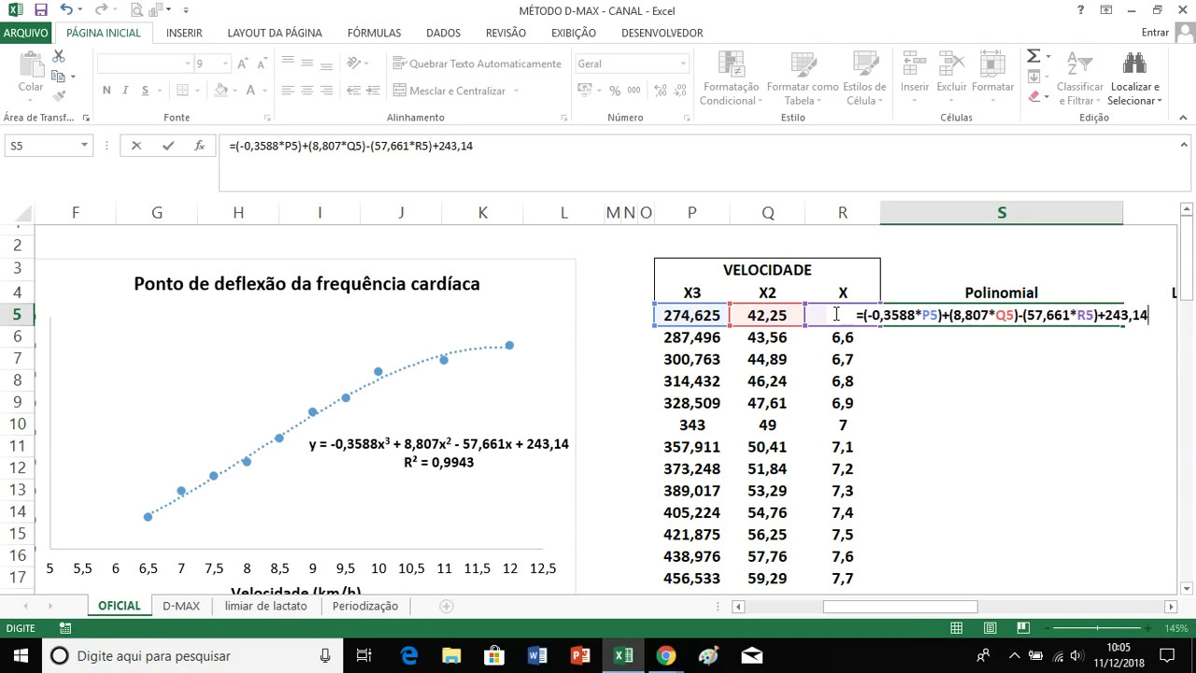
key(Return)
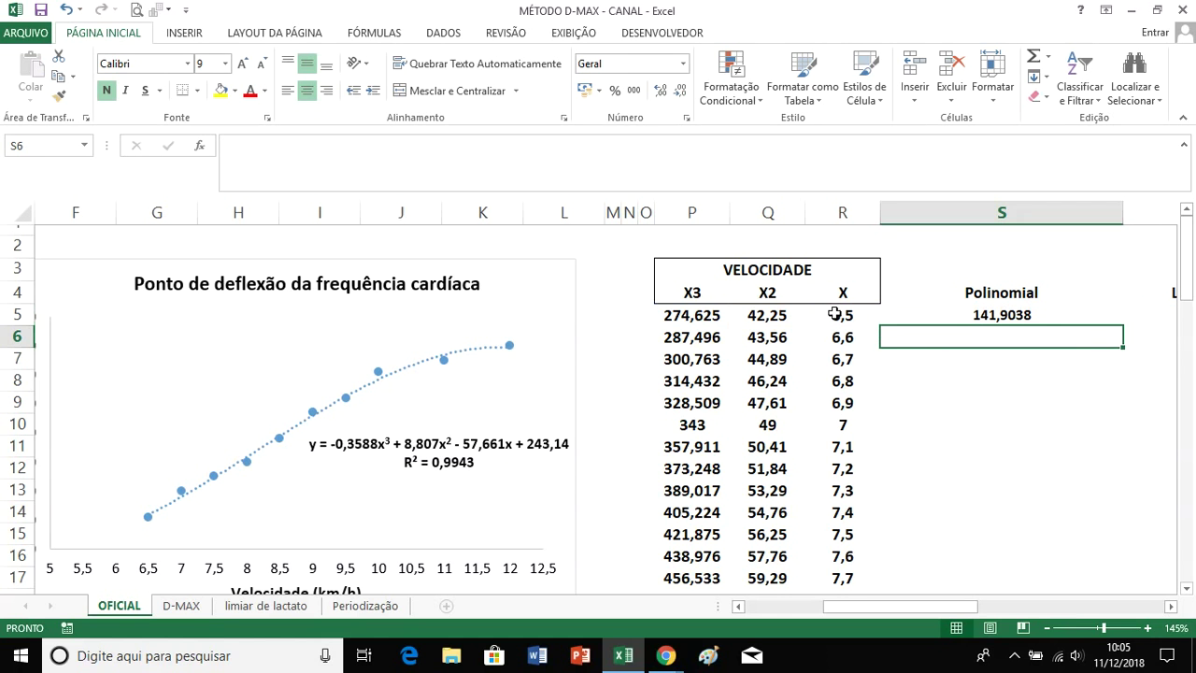
drag(1123, 212, 1003, 213)
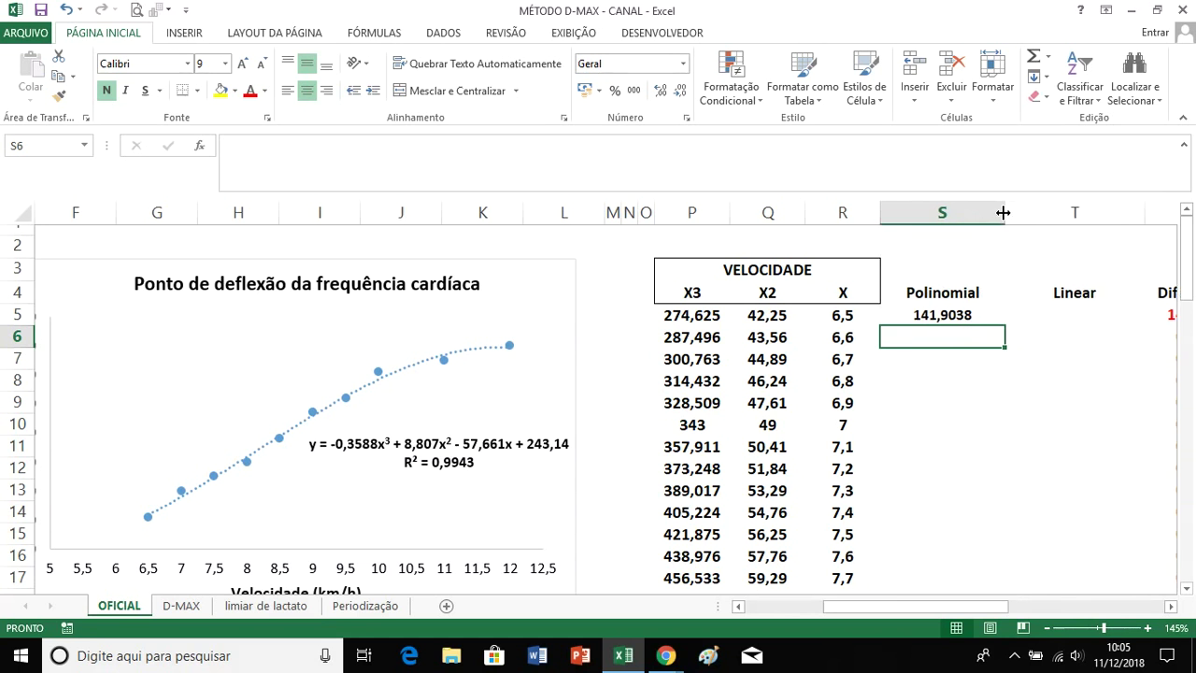
Step: Fill the S5 polynomial formula down to S60, then scroll back to the top of the table
click(847, 317)
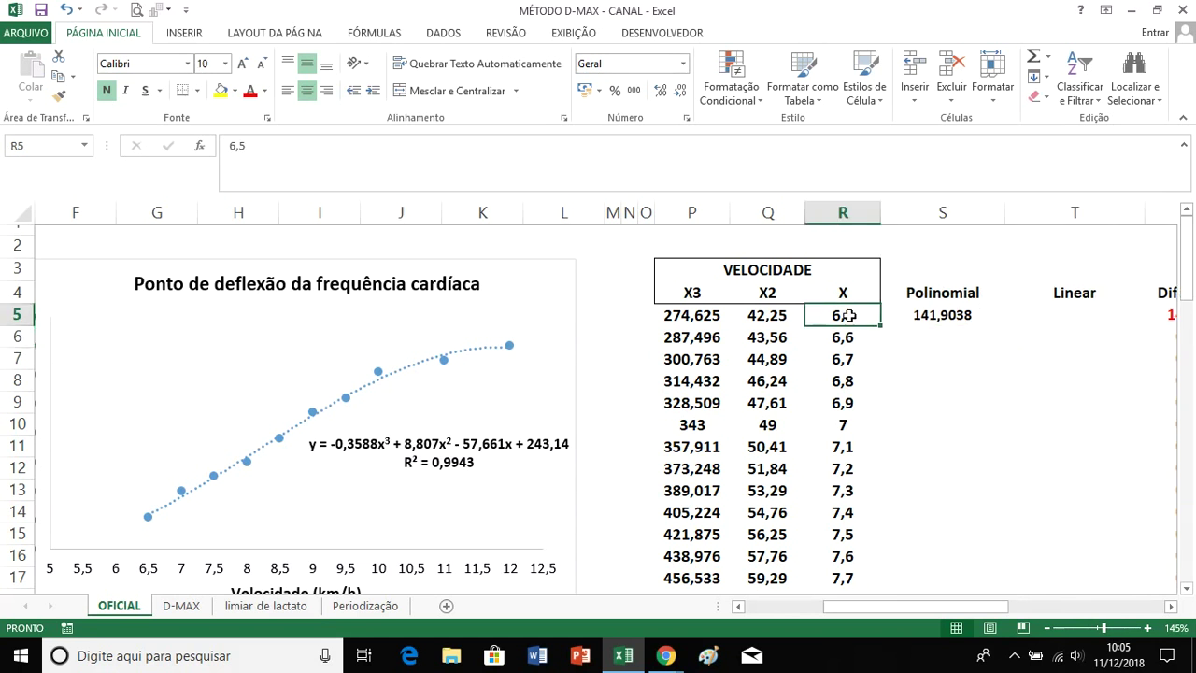
click(961, 320)
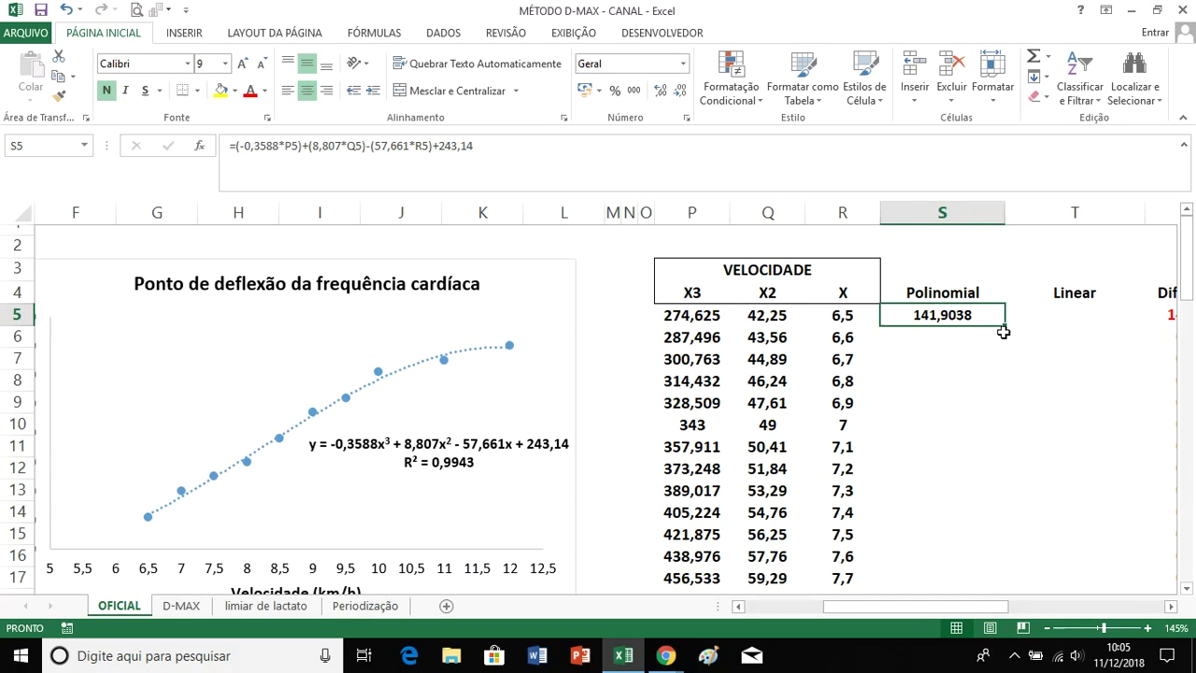
drag(1005, 324, 1016, 633)
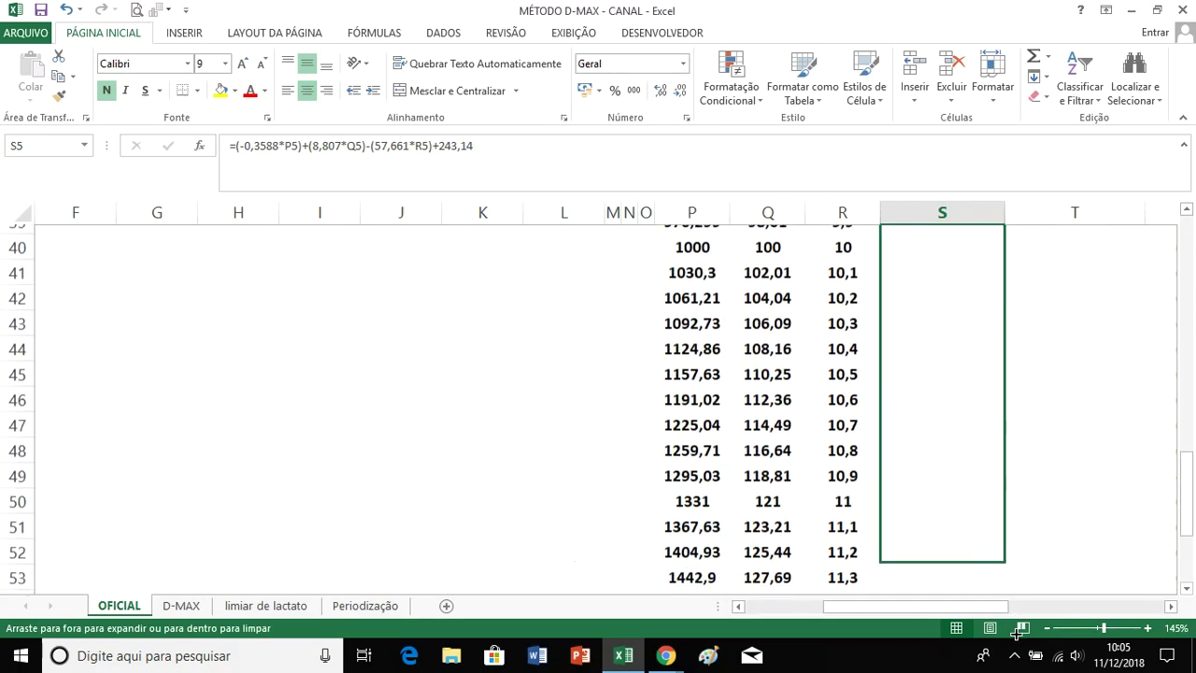
drag(1016, 633, 1005, 555)
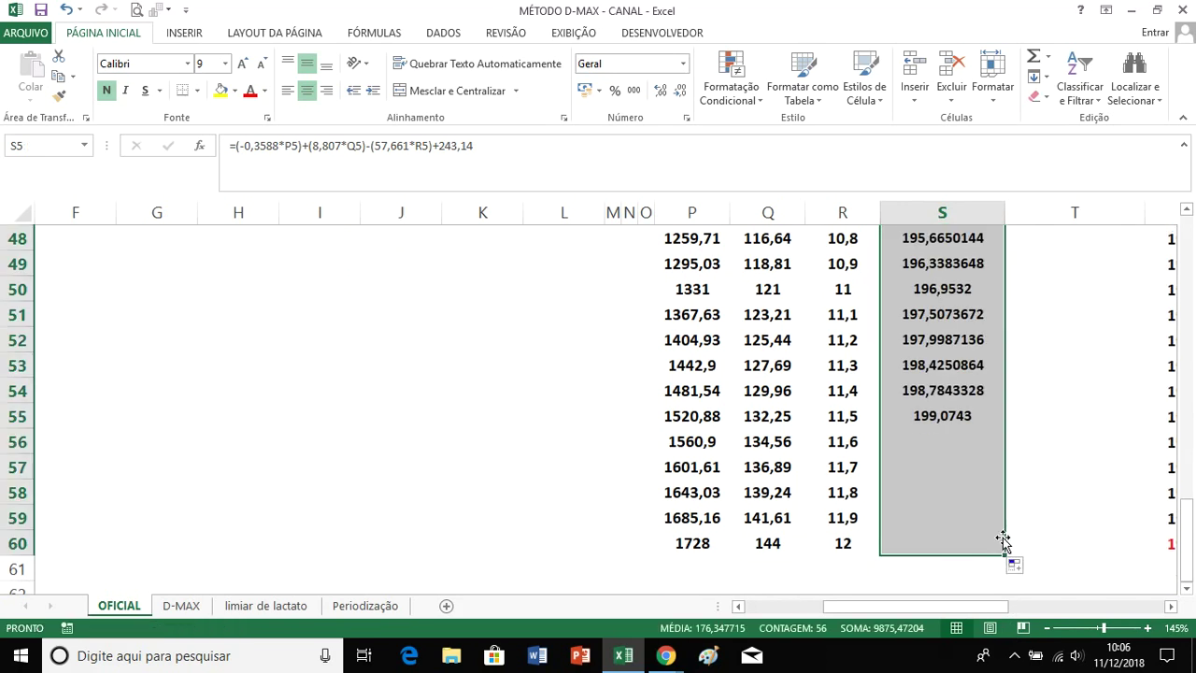
scroll(987, 389, up, 4)
scroll(986, 390, up, 2)
scroll(987, 390, up, 4)
scroll(985, 389, up, 3)
scroll(983, 388, up, 3)
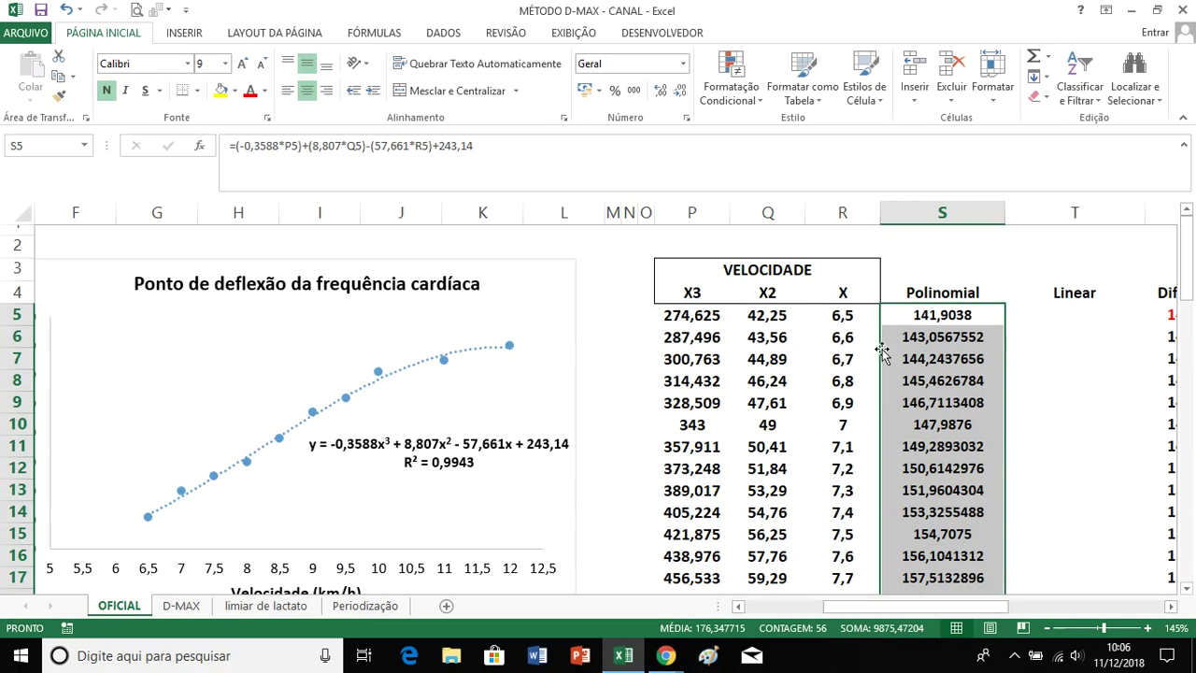
click(1011, 322)
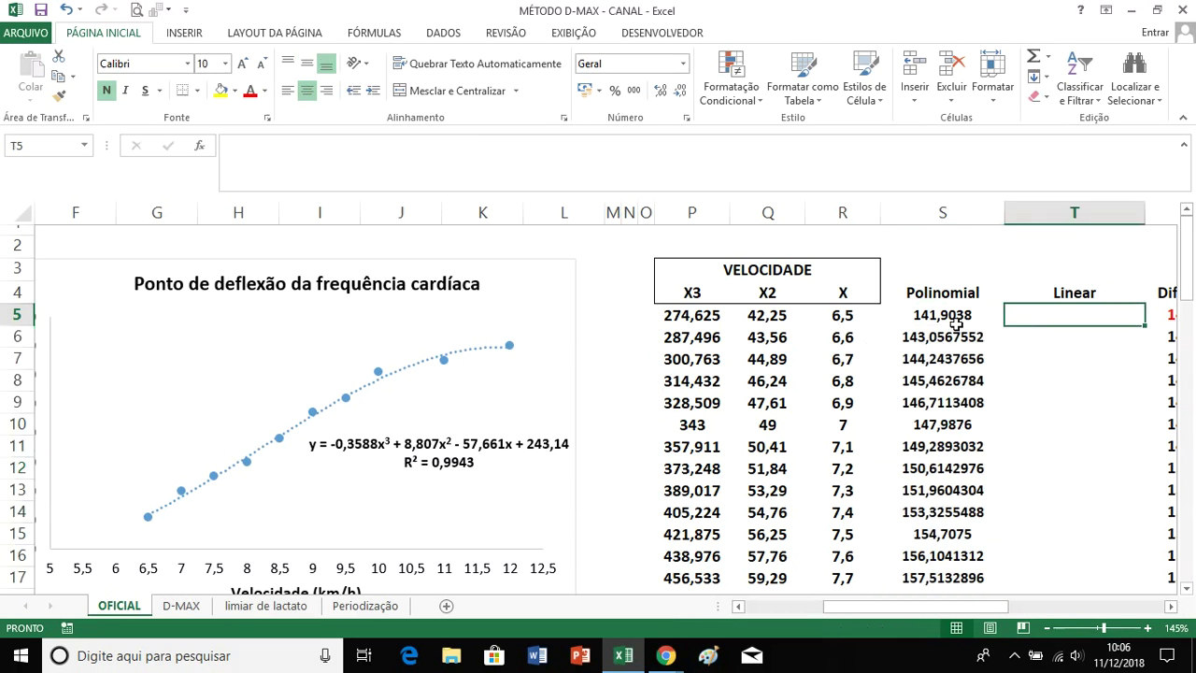
click(955, 318)
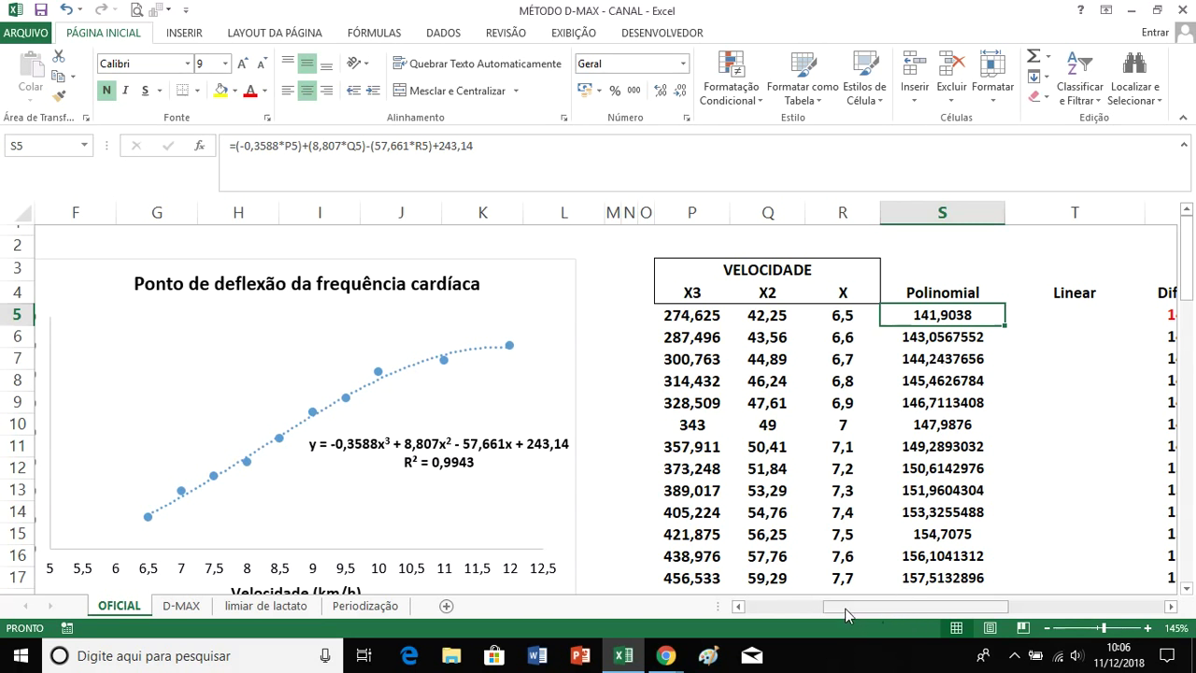
click(1095, 314)
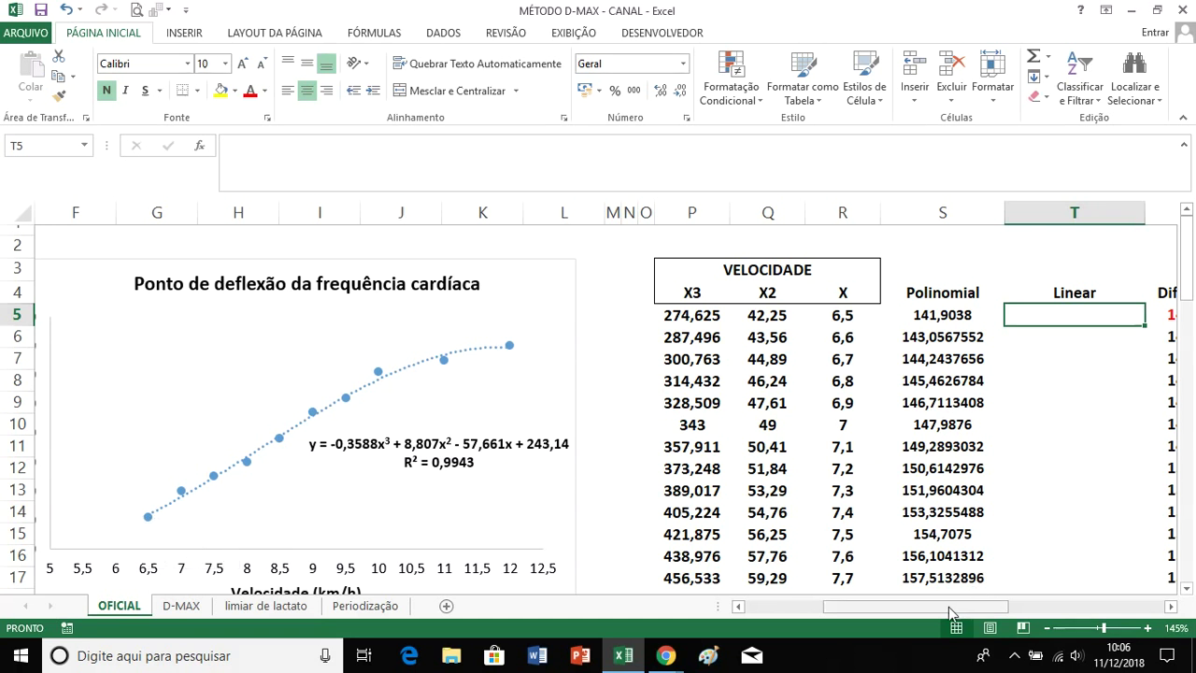
drag(943, 612, 1023, 608)
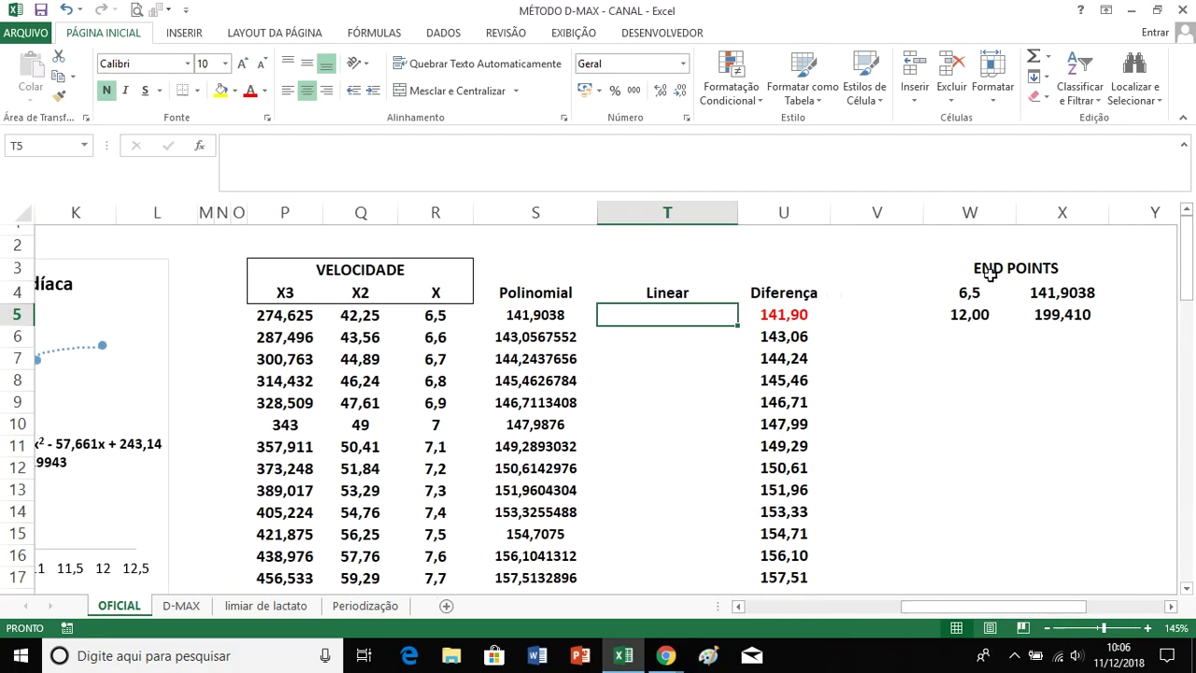
Step: Check END POINTS cells W4, X4, X5 and W5 against their sources R5:S5 and S60
click(990, 291)
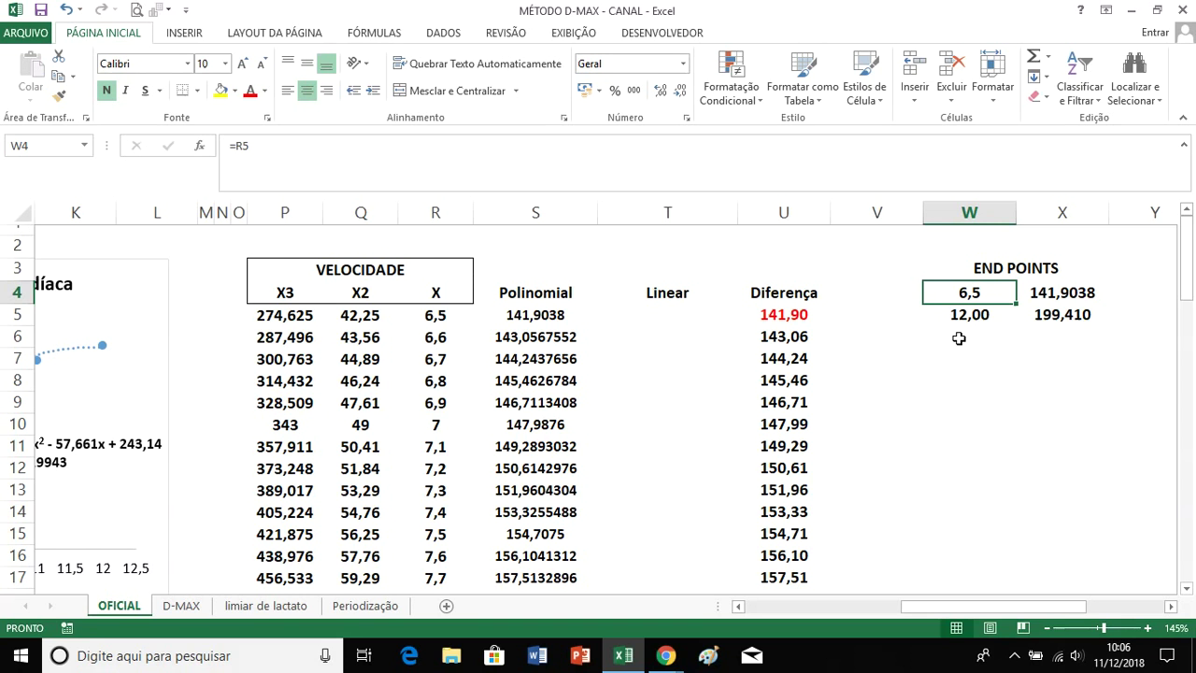
click(1082, 290)
click(1077, 314)
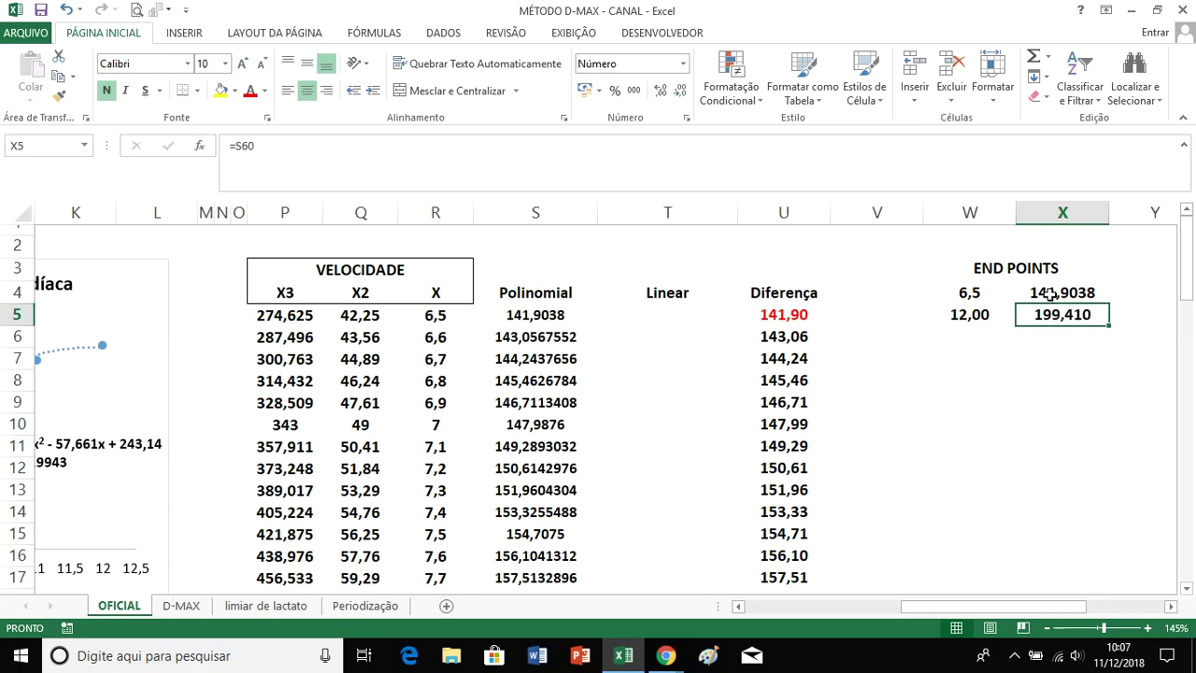
click(998, 291)
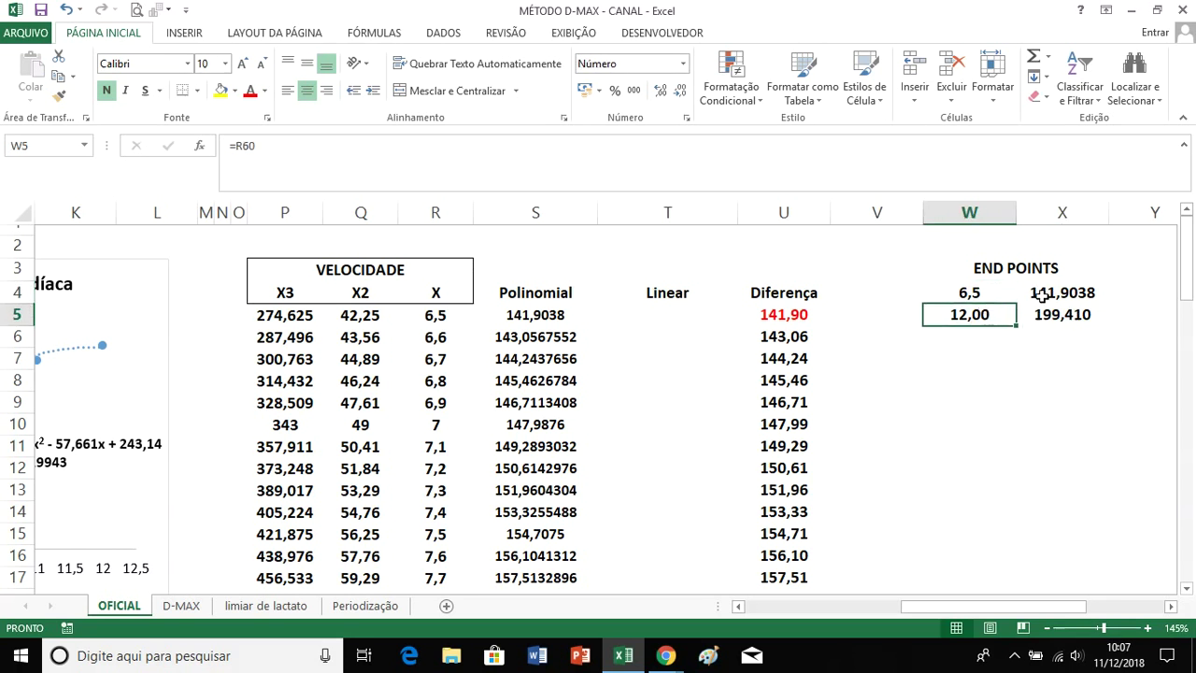
click(1043, 295)
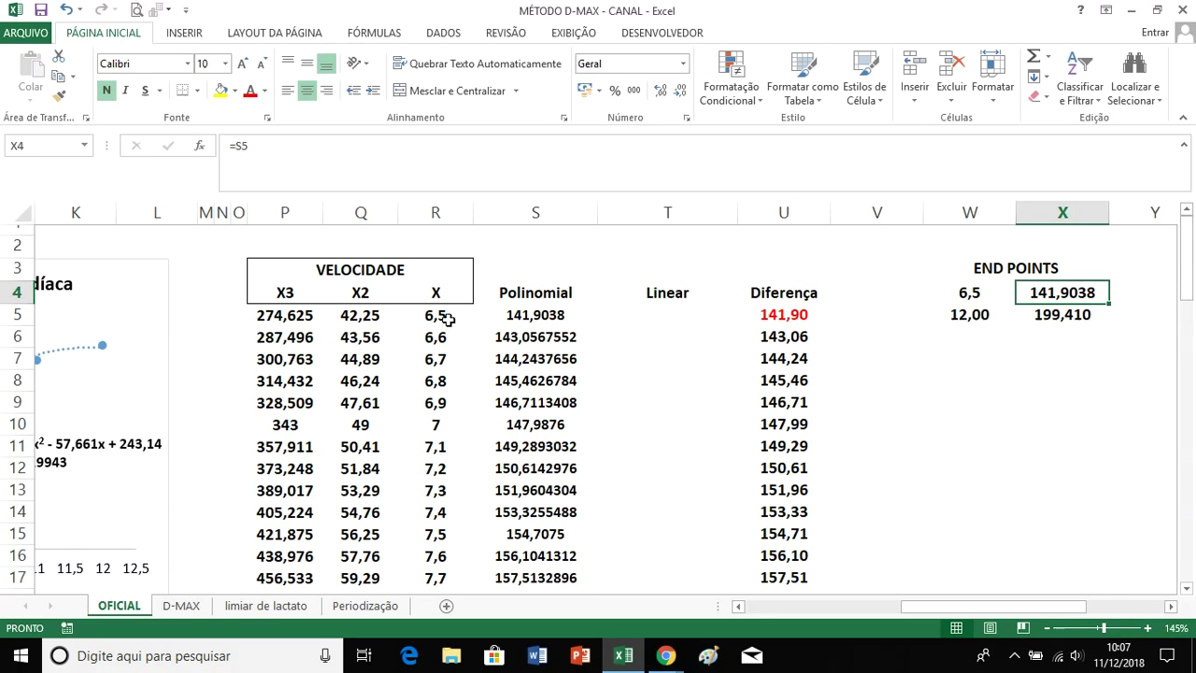
drag(447, 318, 551, 316)
Step: Re-enter =R60 in W5 so the last end-point velocity reads 12,00
click(931, 296)
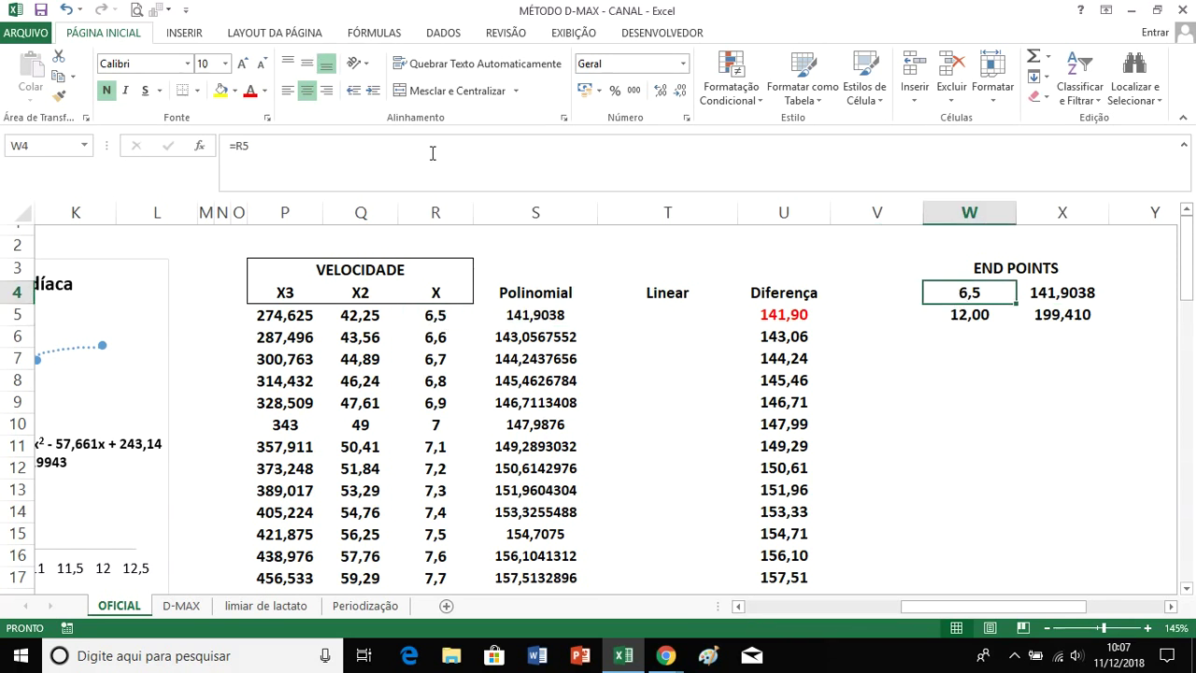
double_click(935, 293)
key(Return)
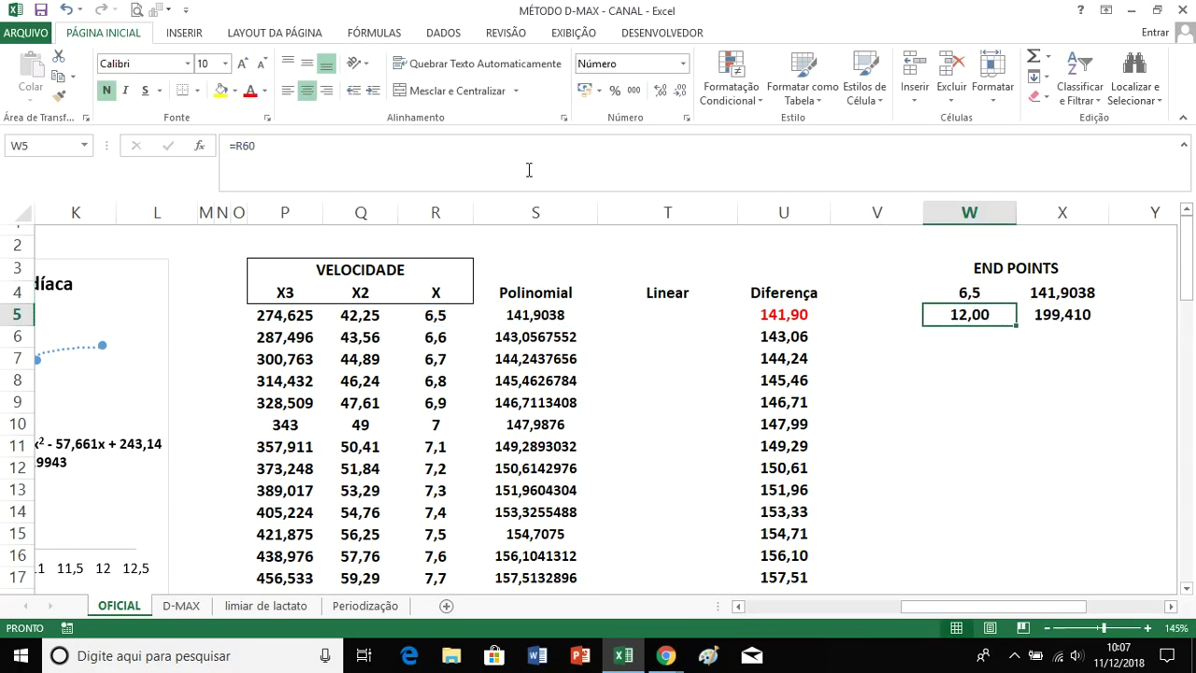
text(=R60)
mouse_move(1191, 293)
mouse_down()
mouse_move(1192, 560)
mouse_move(1189, 271)
mouse_up()
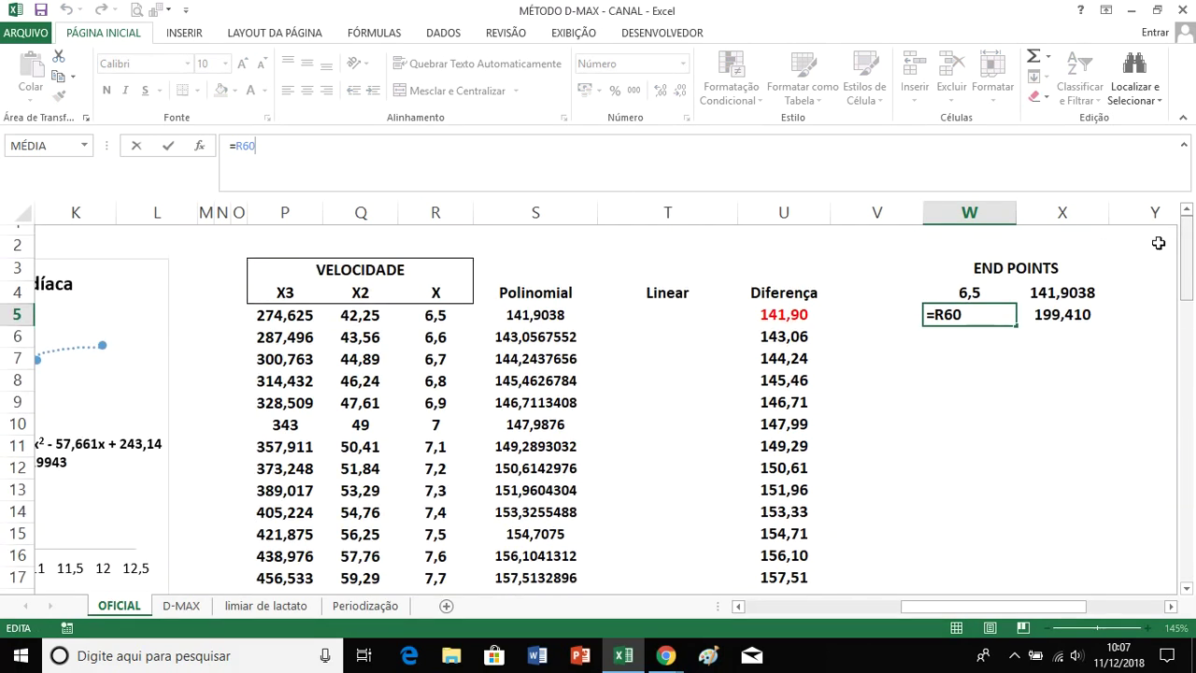
click(1075, 290)
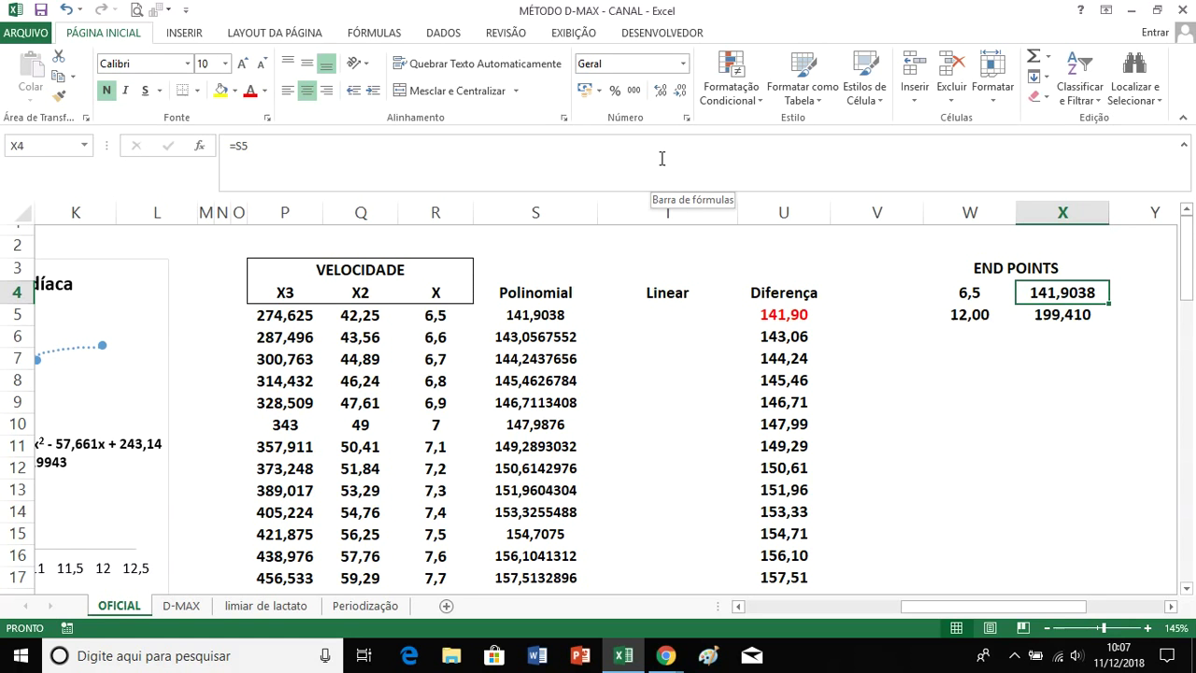
click(961, 397)
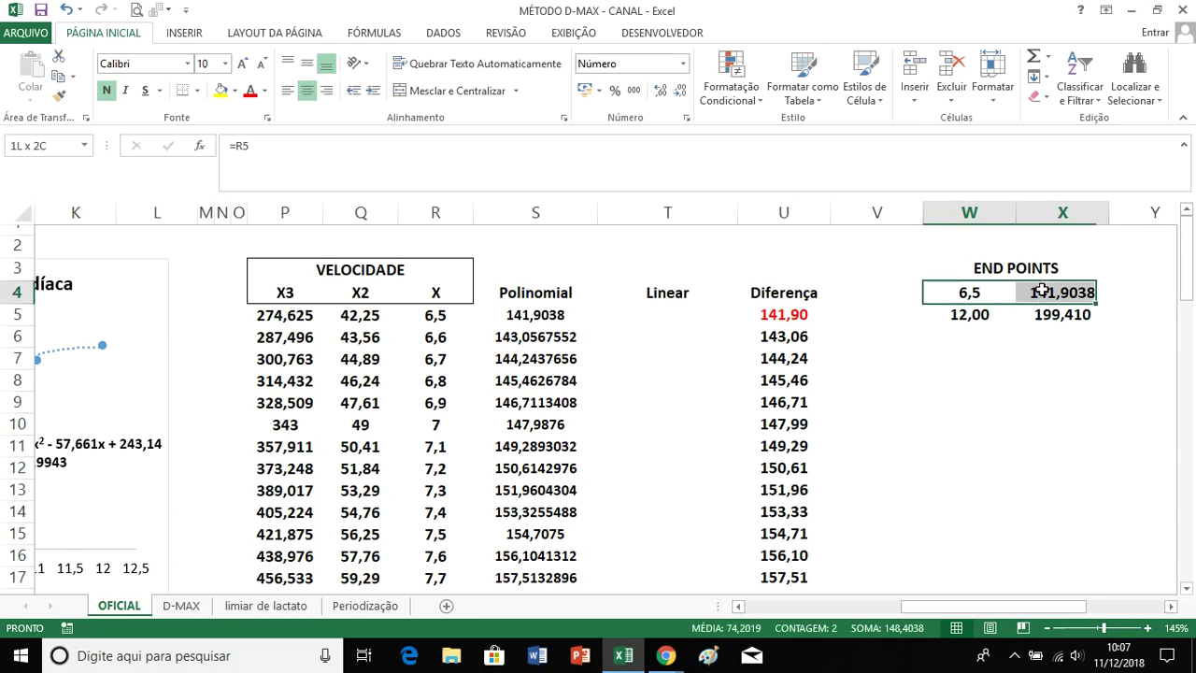
Step: Insert a plain Dispersão scatter chart of the END POINTS range W4:X5
drag(952, 292, 1037, 315)
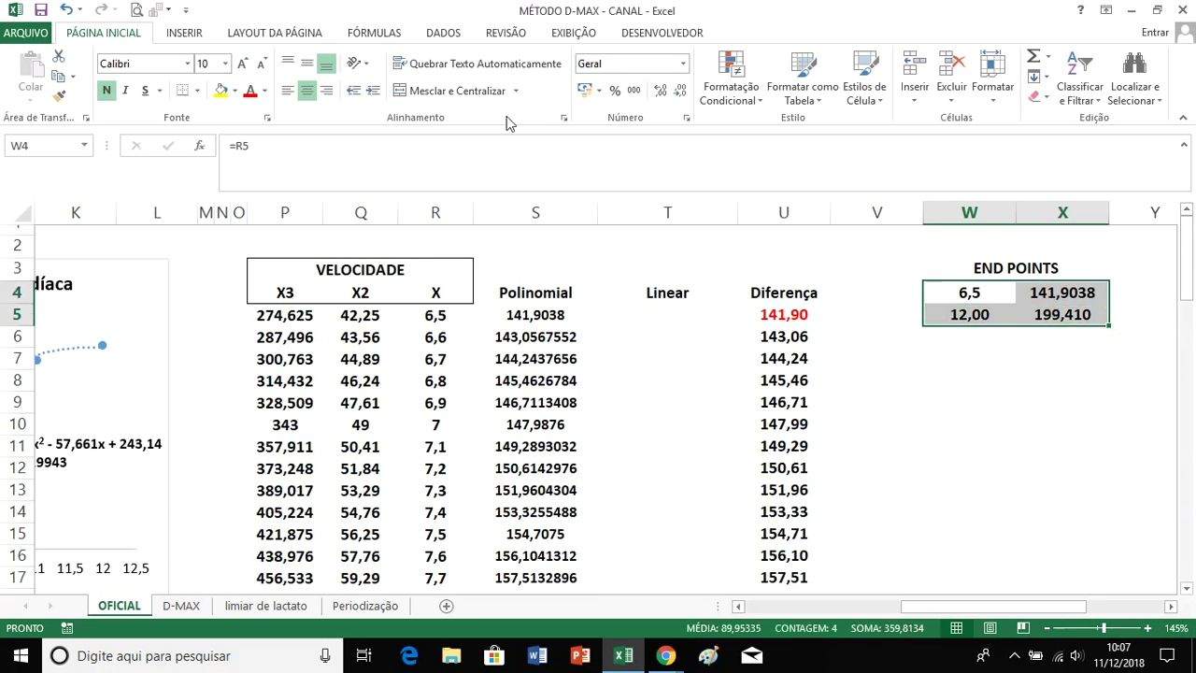
click(182, 35)
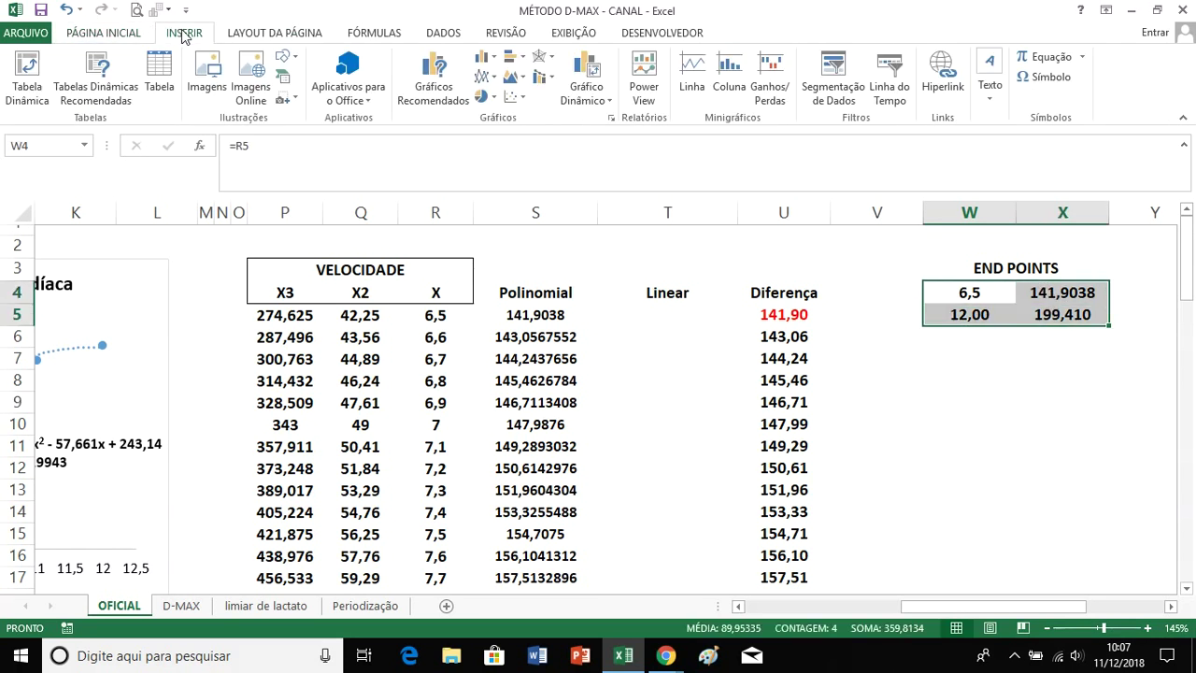
click(513, 96)
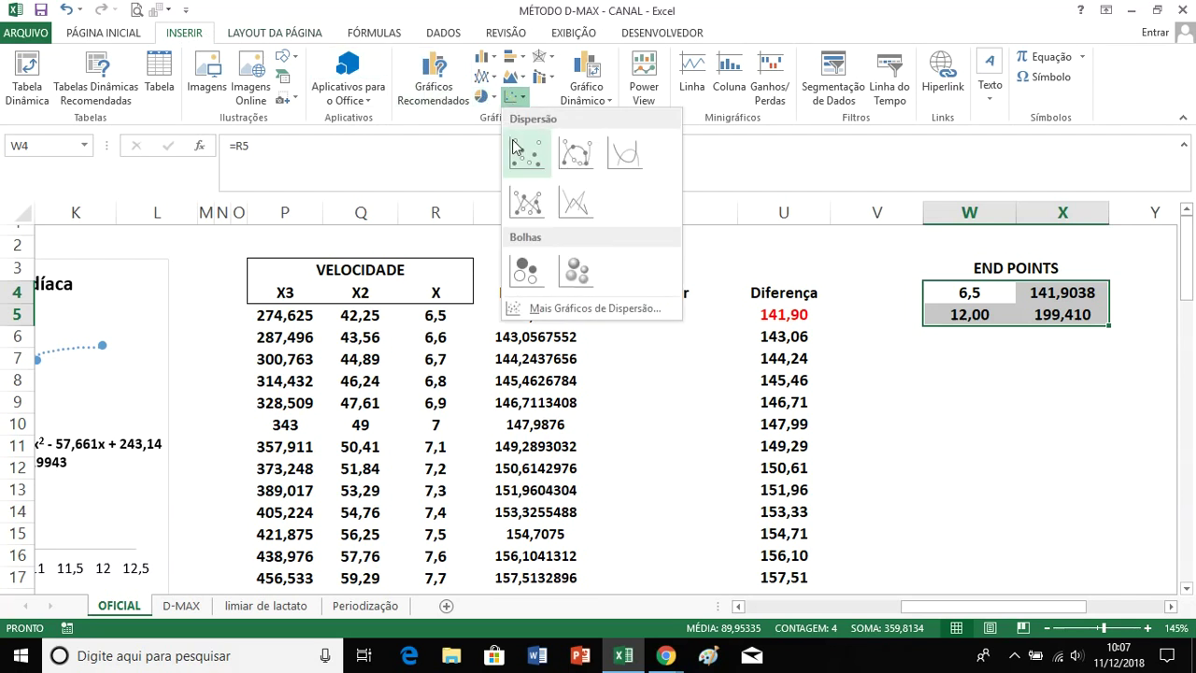
click(526, 152)
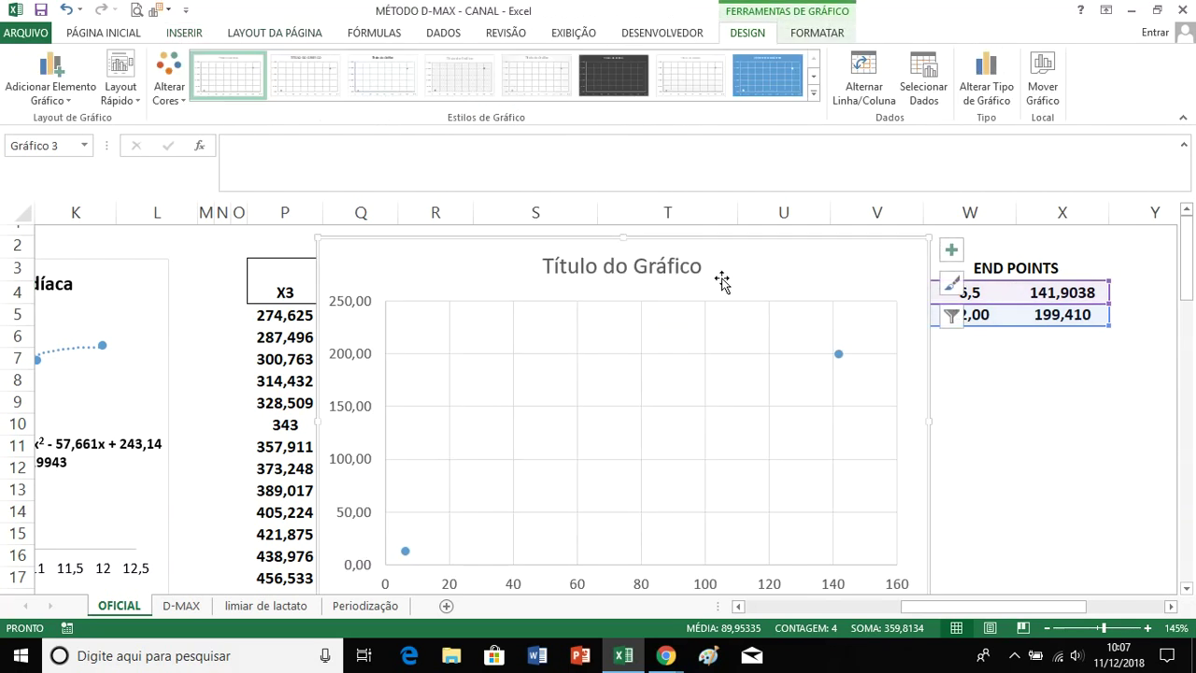
Step: Move the new scatter chart below the END POINTS table
drag(787, 249, 1043, 466)
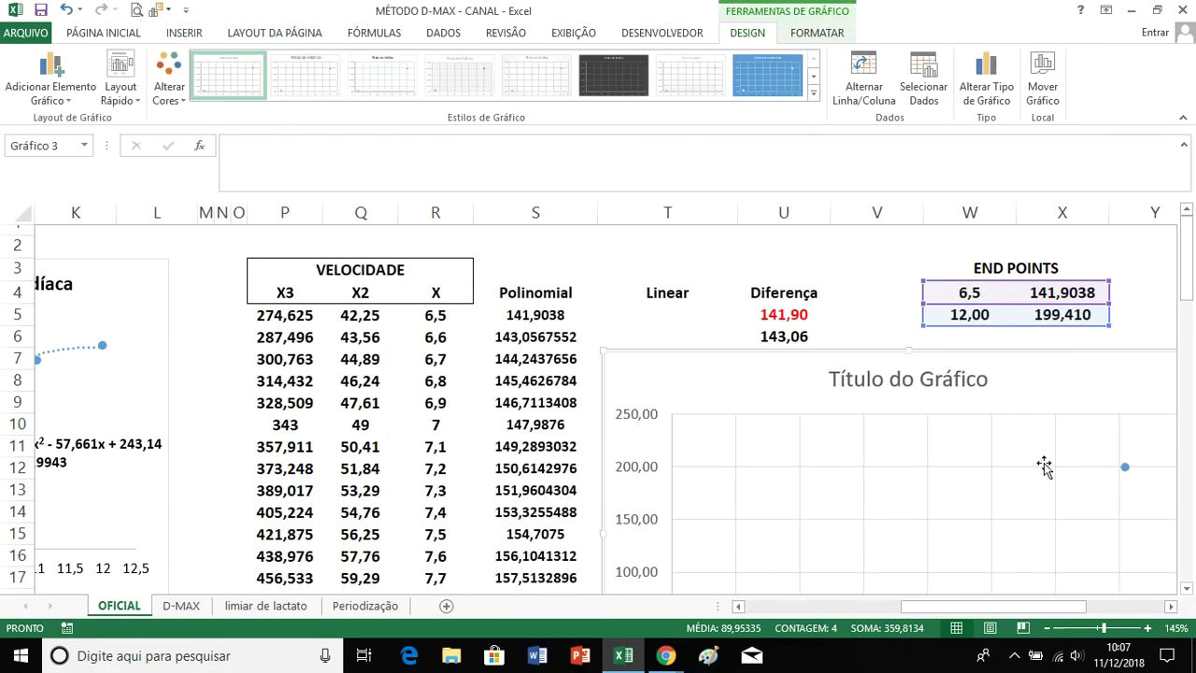
click(1171, 606)
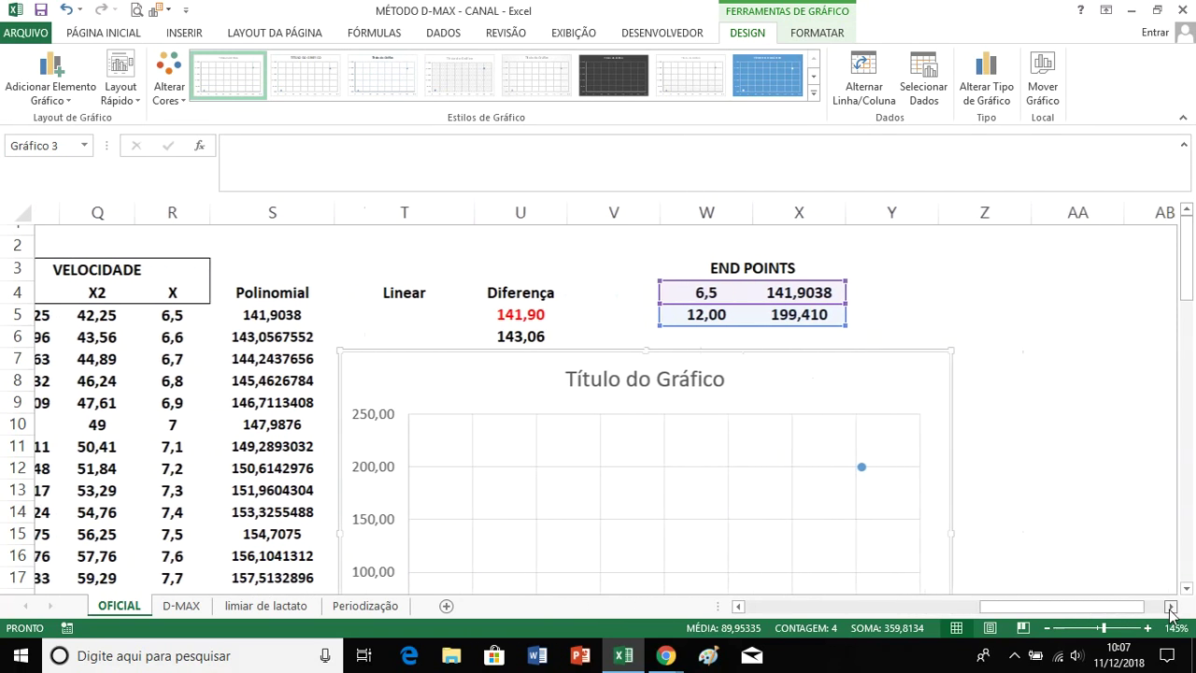
click(1170, 606)
drag(566, 352, 918, 358)
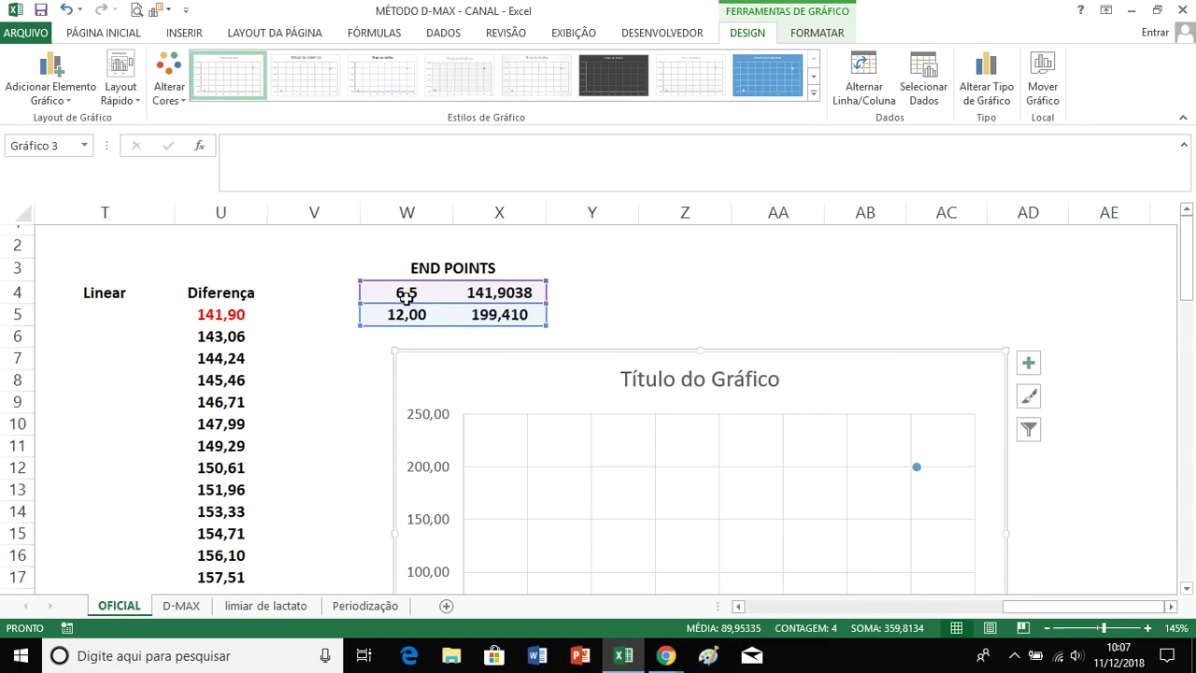
scroll(552, 364, down, 1)
scroll(554, 385, down, 2)
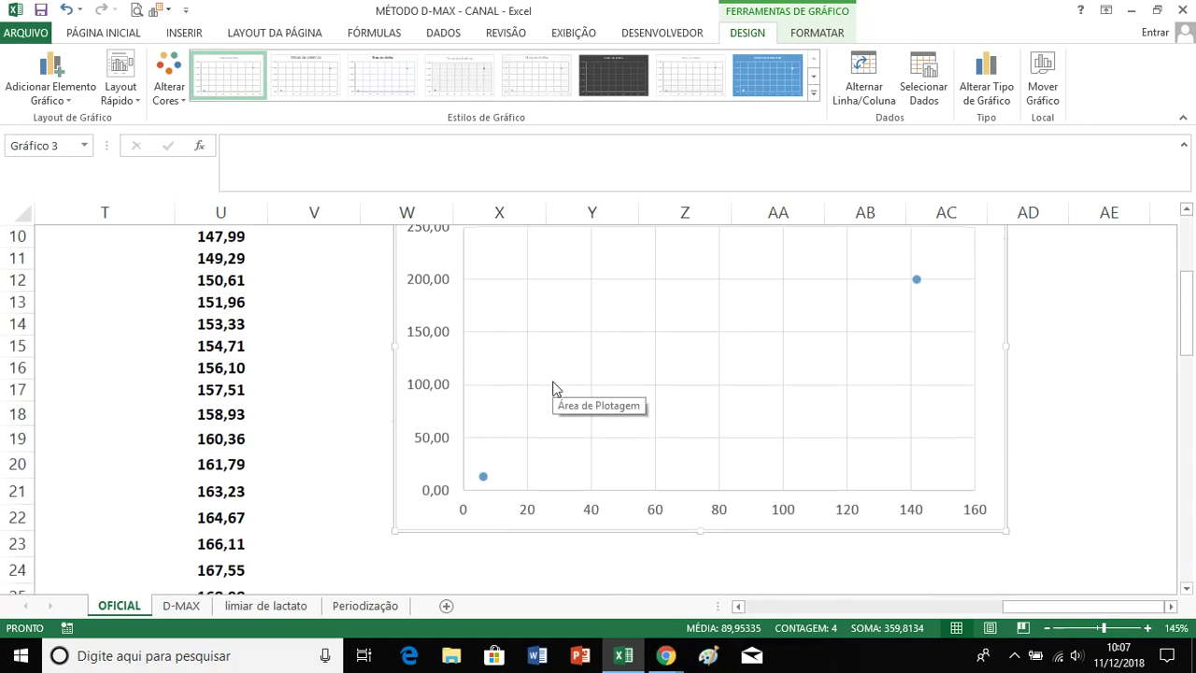
scroll(470, 395, up, 2)
scroll(449, 328, up, 1)
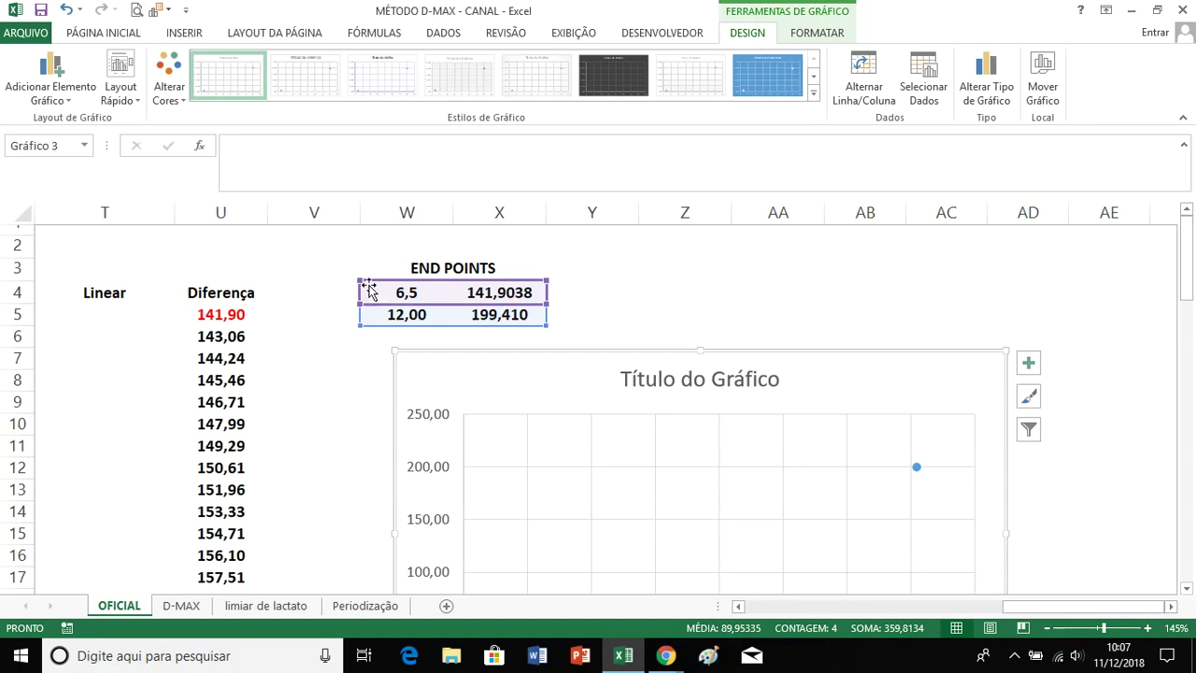
Step: Switch rows and columns so velocities 6,5 and 12 plot against heart rates 141,9038 and 199,410
click(867, 80)
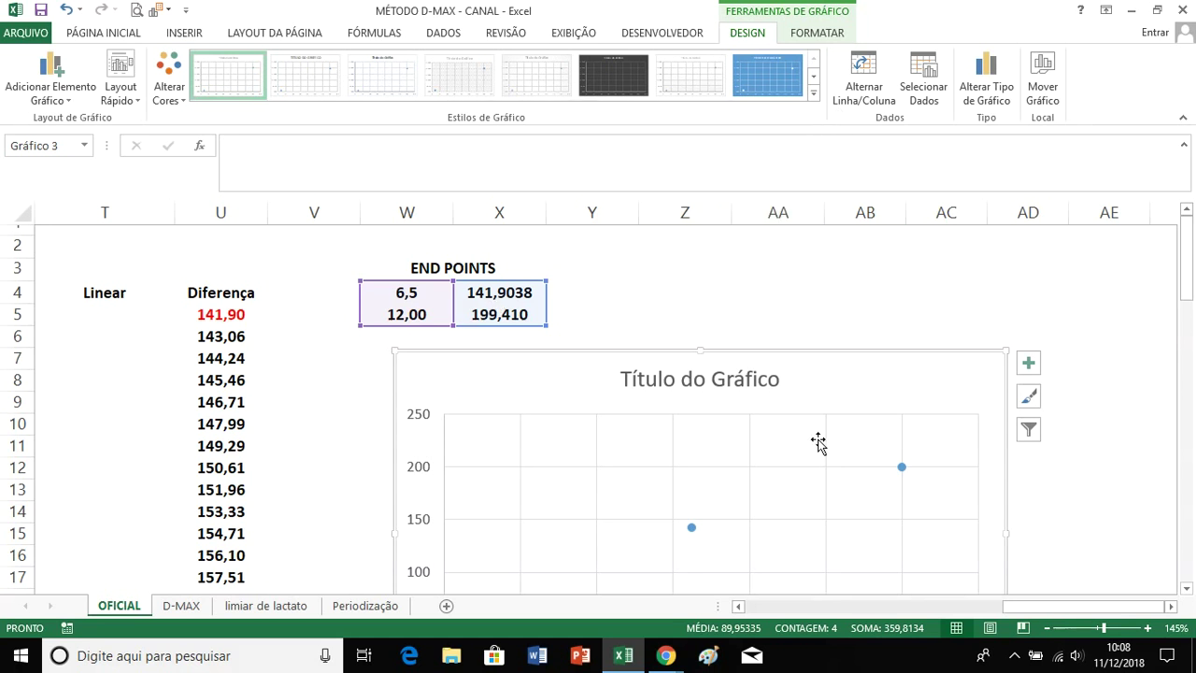
scroll(819, 440, down, 2)
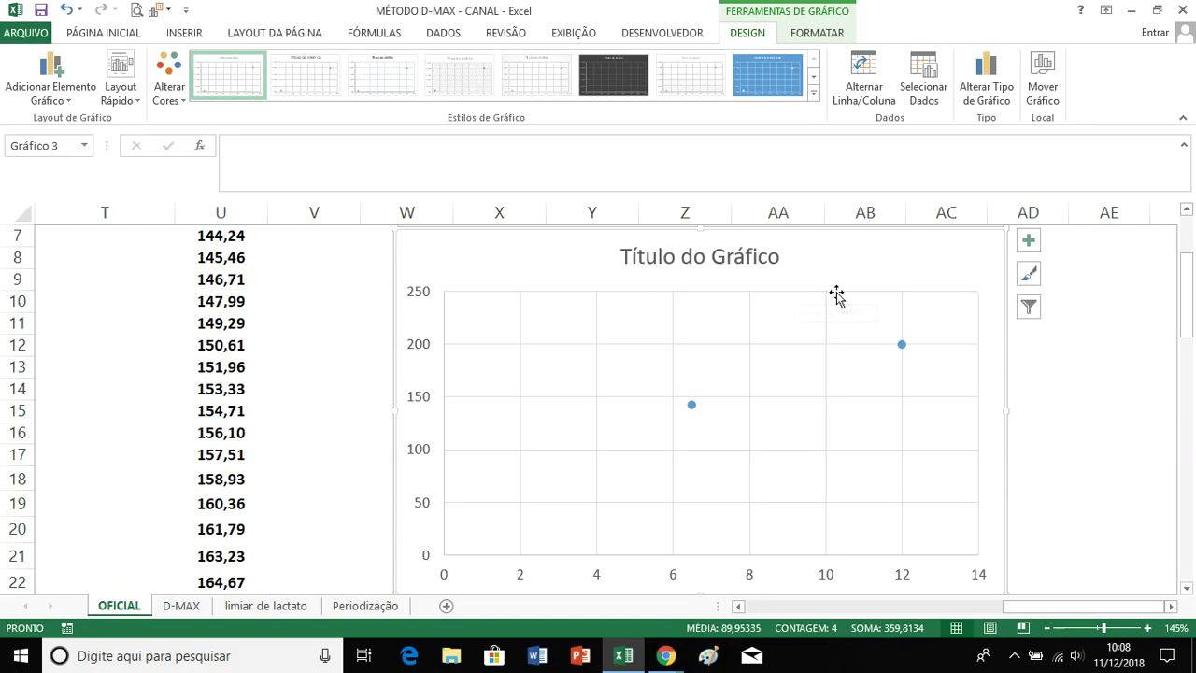
Step: Add a linear trendline through both end points and display its equation y = 10,456x + 73,942 without R²
right_click(902, 345)
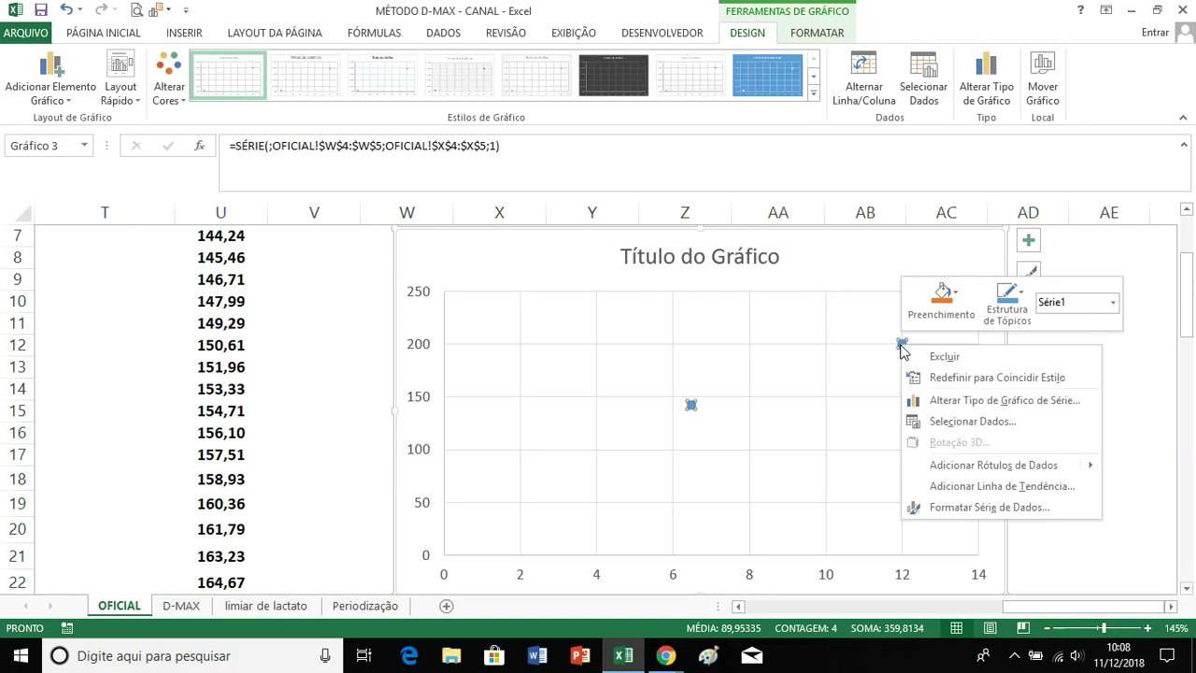
click(1015, 485)
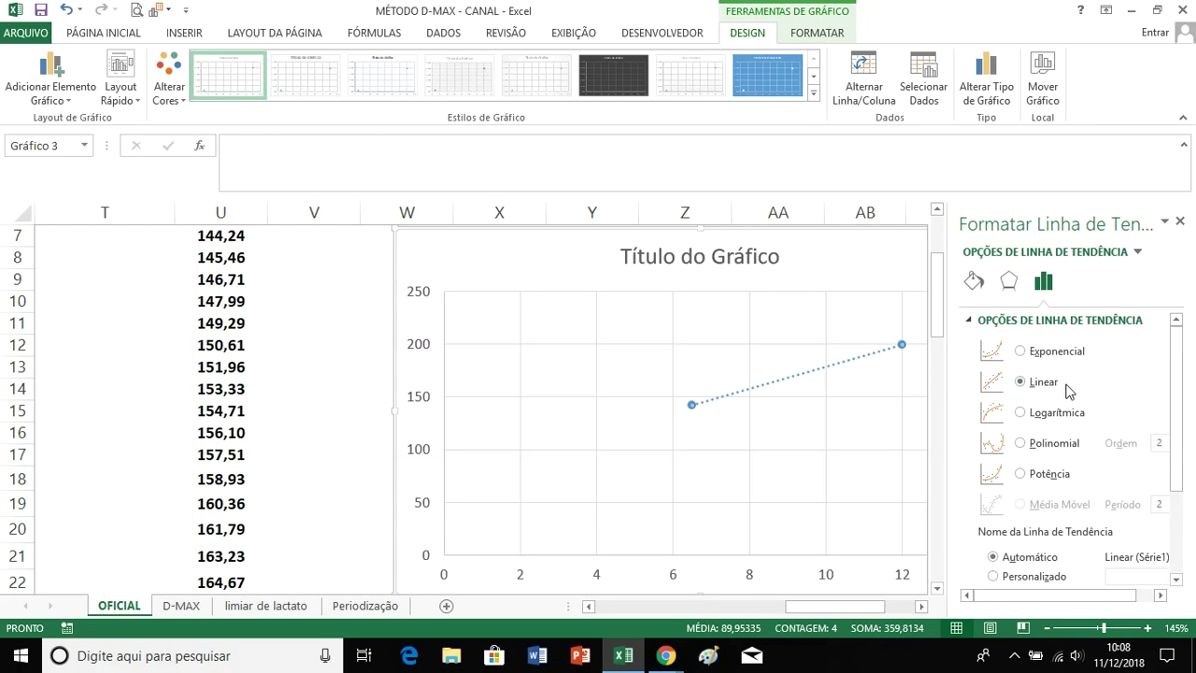
scroll(1070, 390, down, 3)
scroll(1070, 391, down, 2)
click(1091, 553)
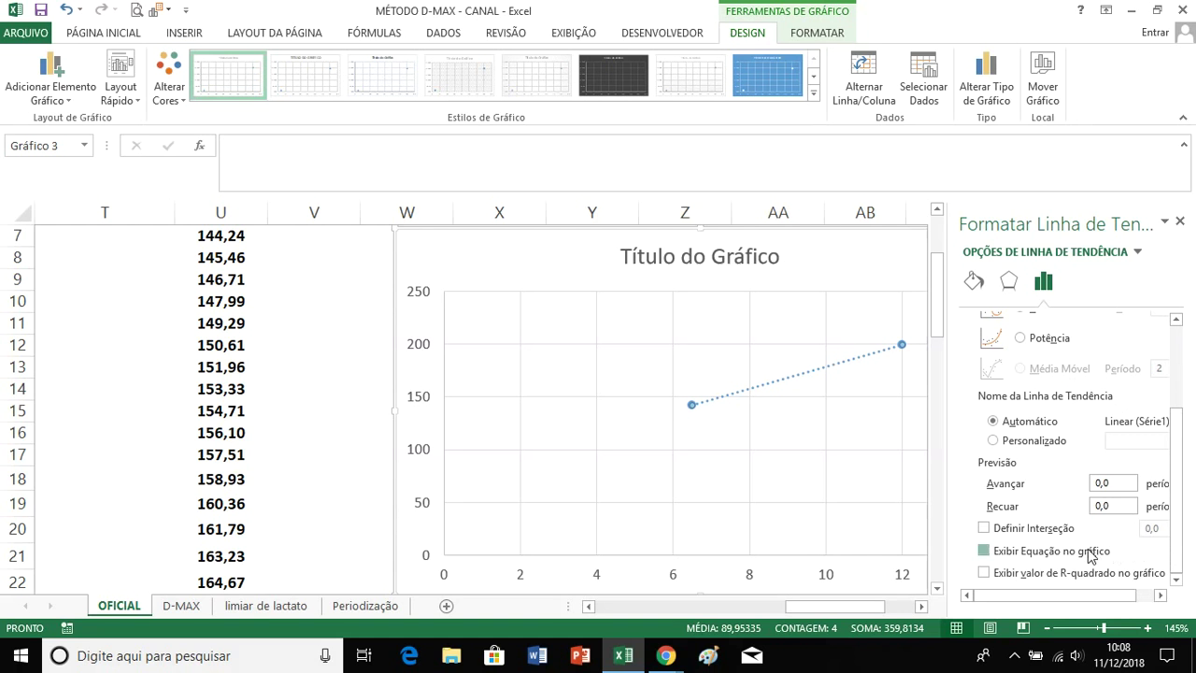
click(1070, 575)
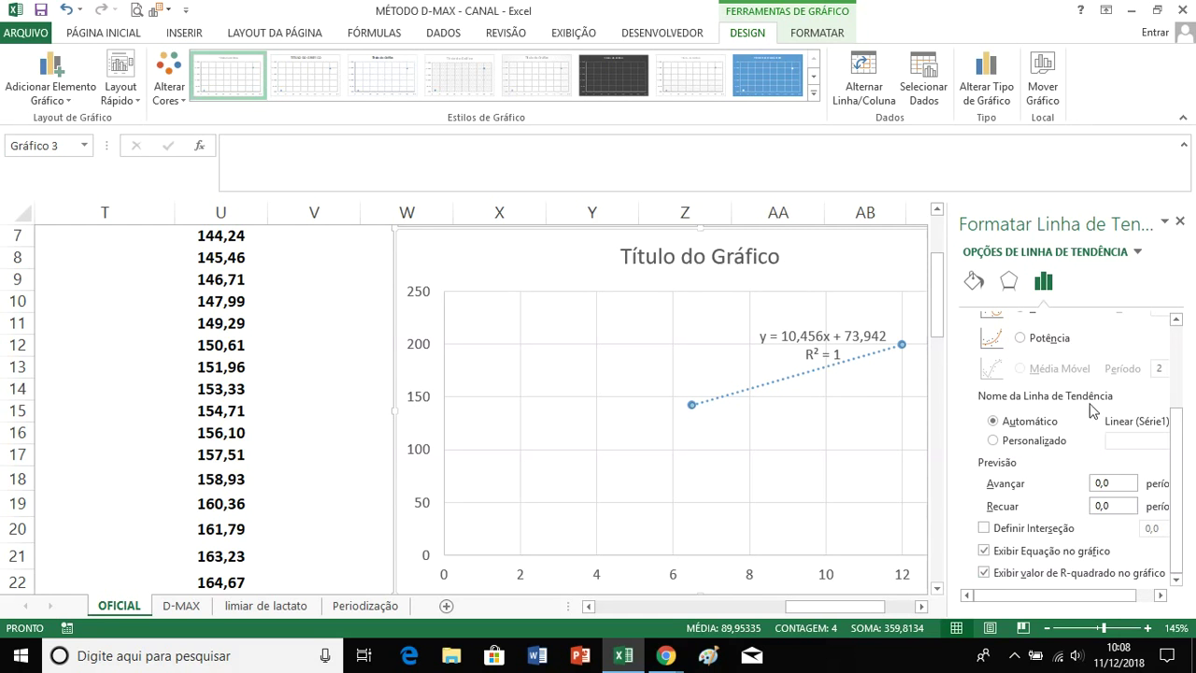
click(1000, 573)
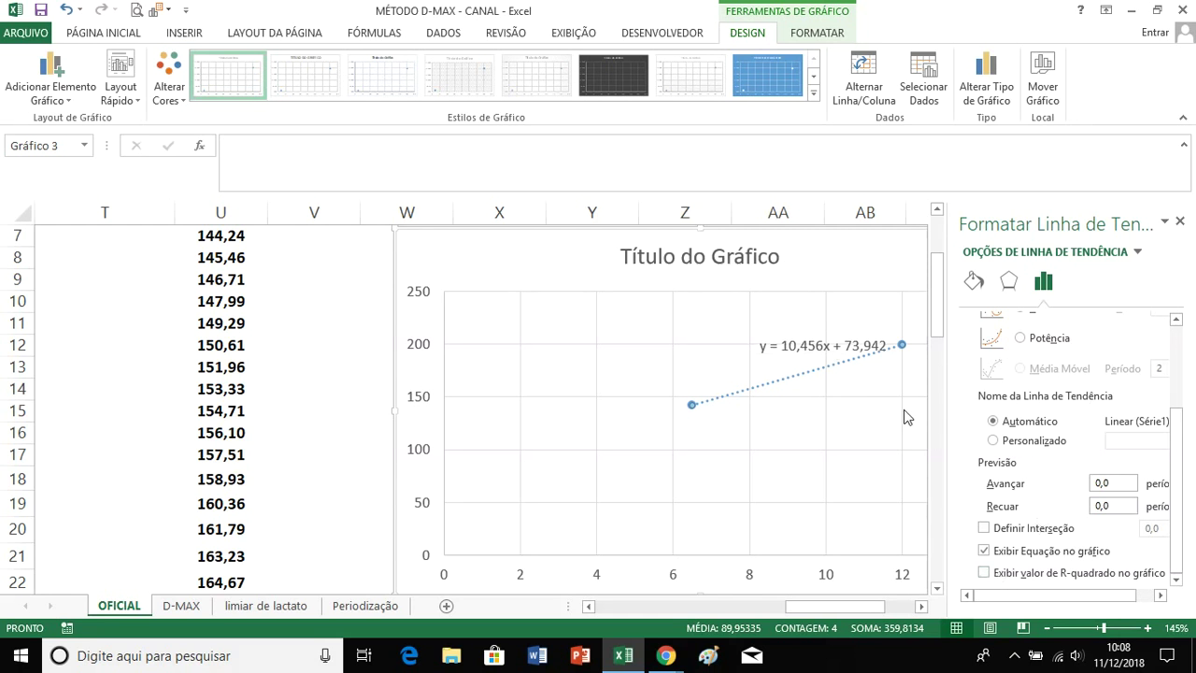
click(1180, 222)
click(861, 344)
Step: Move the equation label to the chart's upper-left and select its 10,456 and 73,942 coefficients
drag(856, 334, 566, 306)
scroll(669, 312, up, 1)
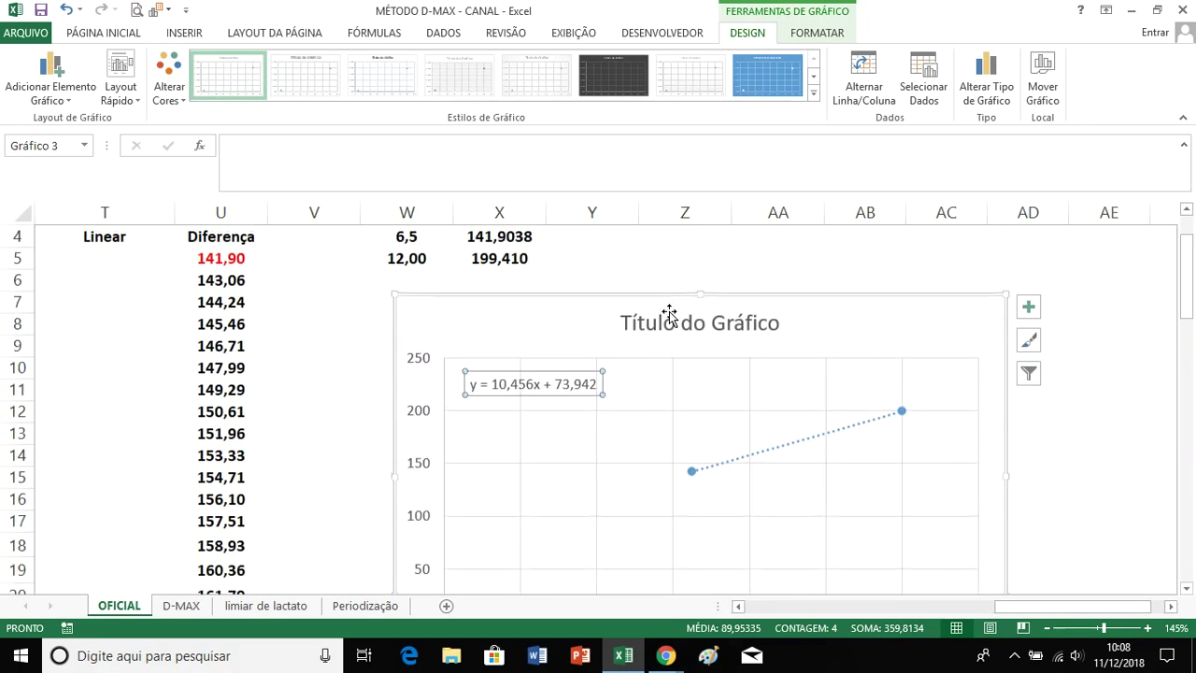
drag(498, 384, 532, 384)
click(531, 385)
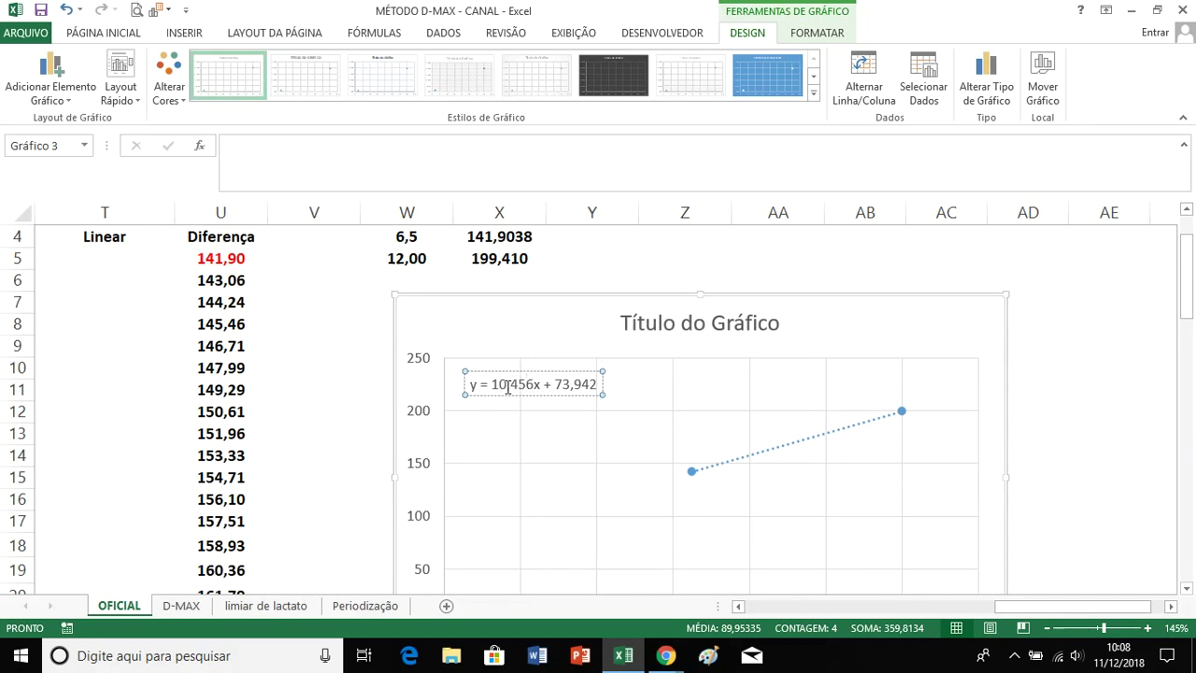
drag(498, 385, 581, 385)
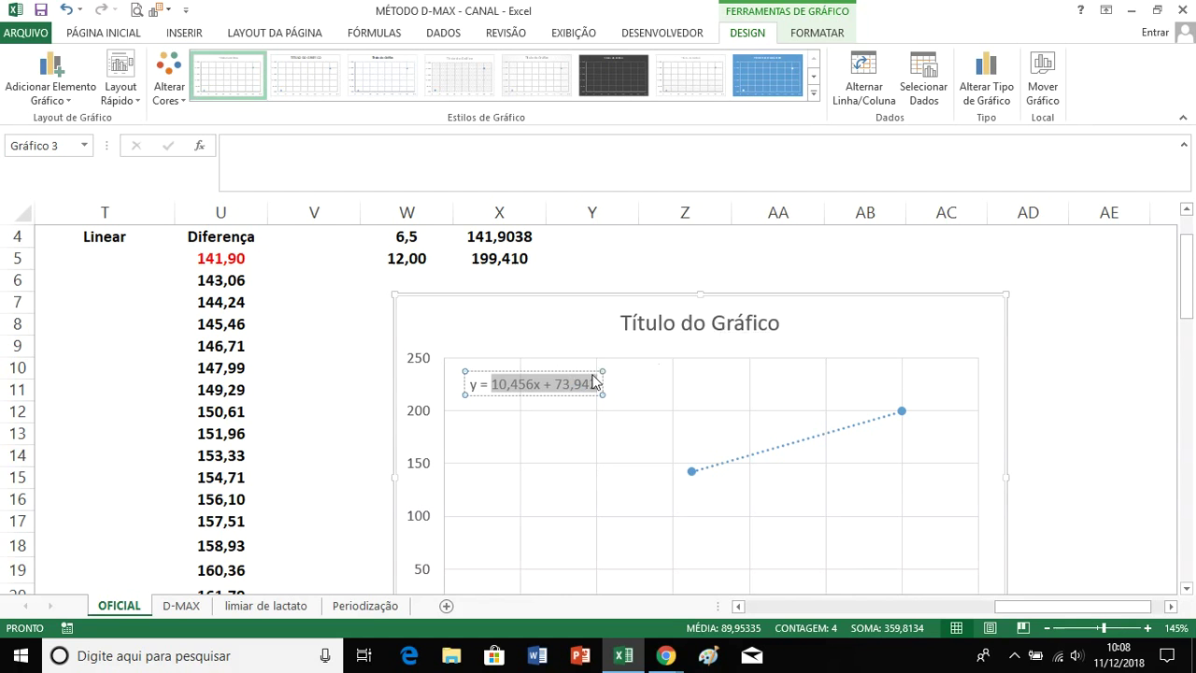
right_click(577, 392)
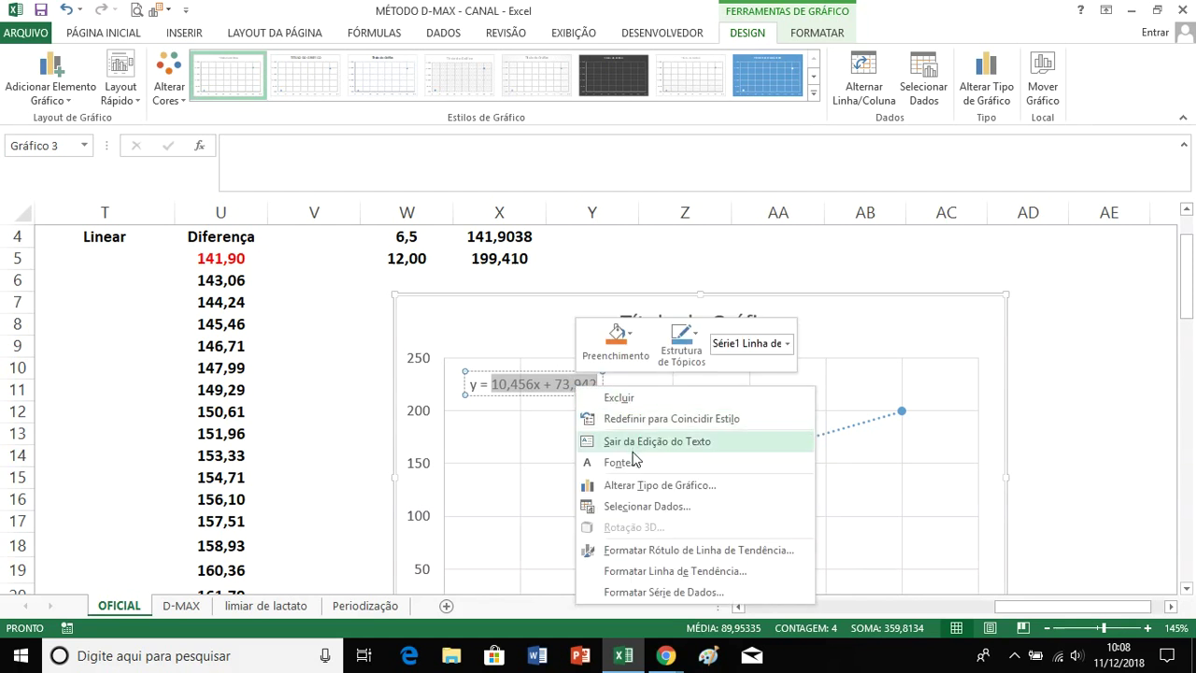
key(Escape)
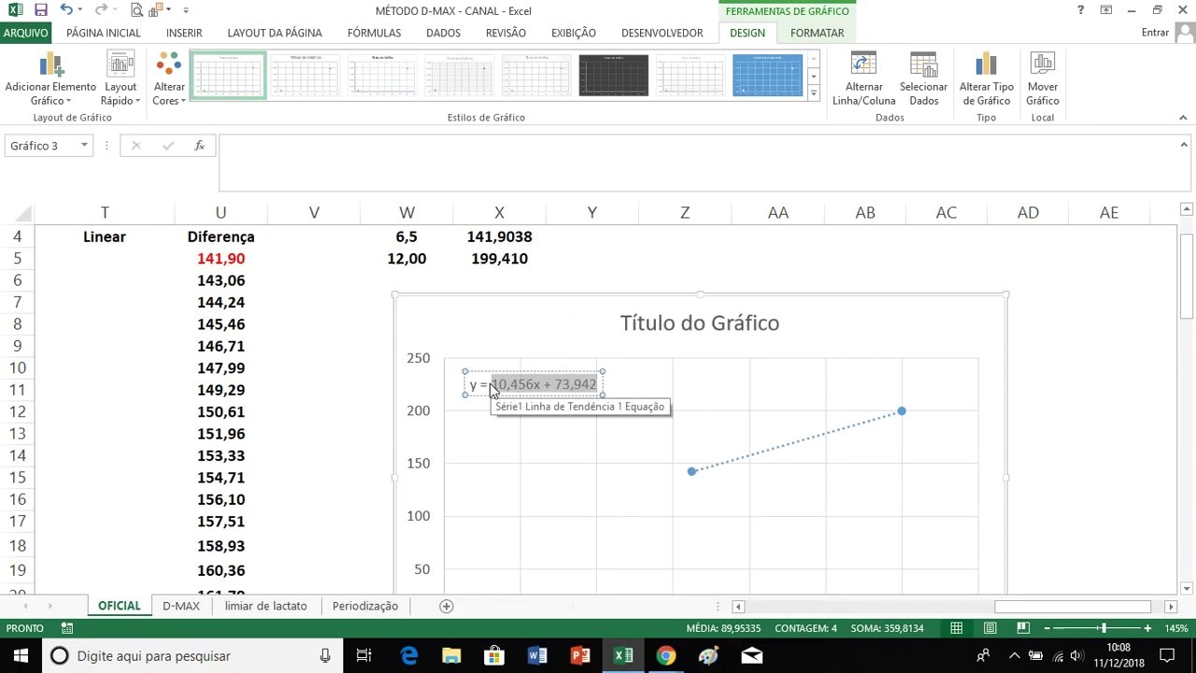
Step: Scroll the sheet left to bring the Polinomial and Linear columns into view
scroll(819, 529, up, 1)
click(740, 607)
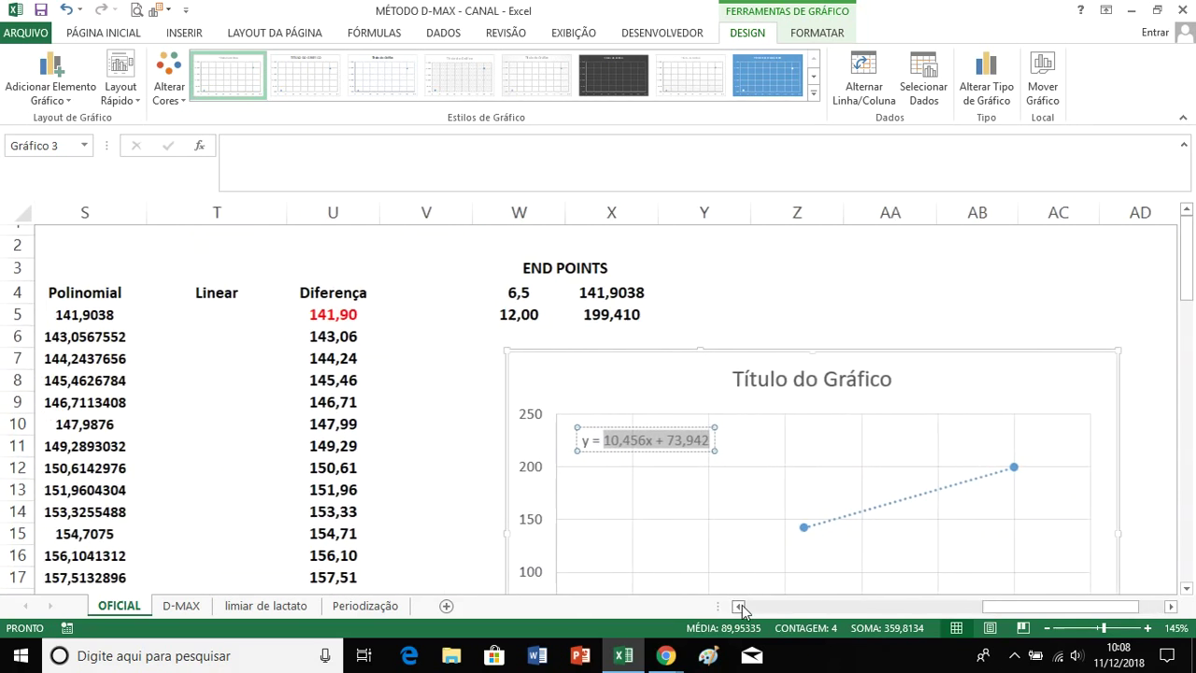
click(740, 606)
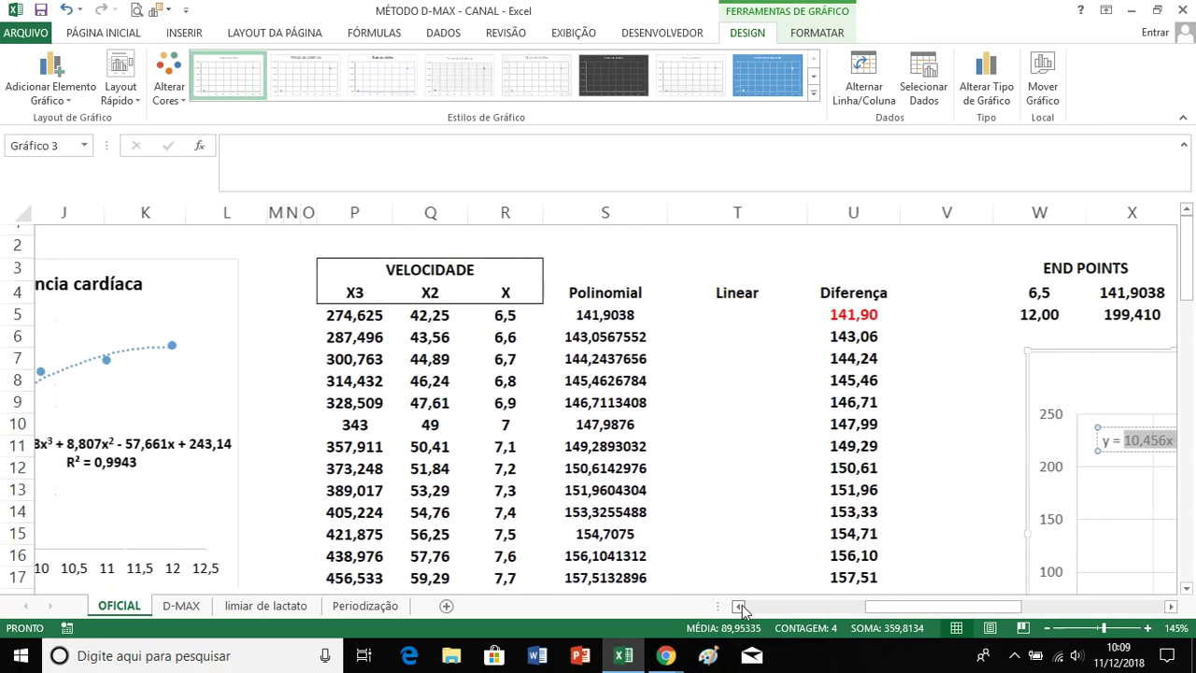
Step: Enter =(10,456*R5) + 73,942 in T5, giving 141,906
click(752, 329)
click(738, 316)
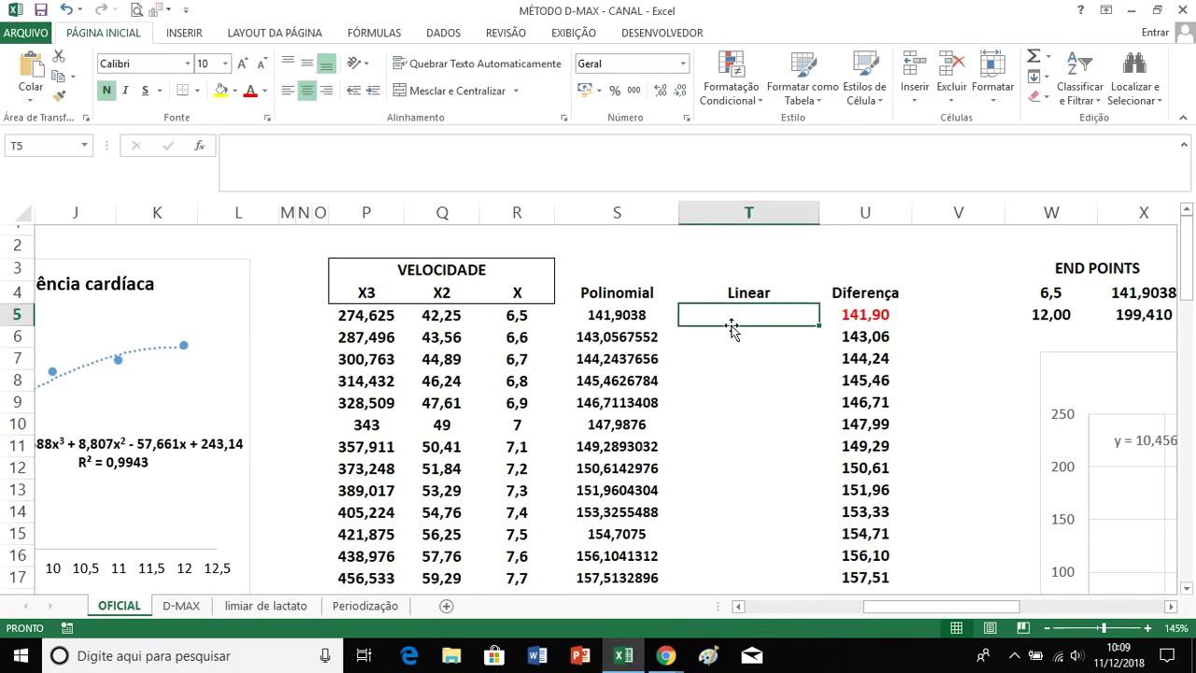
click(528, 152)
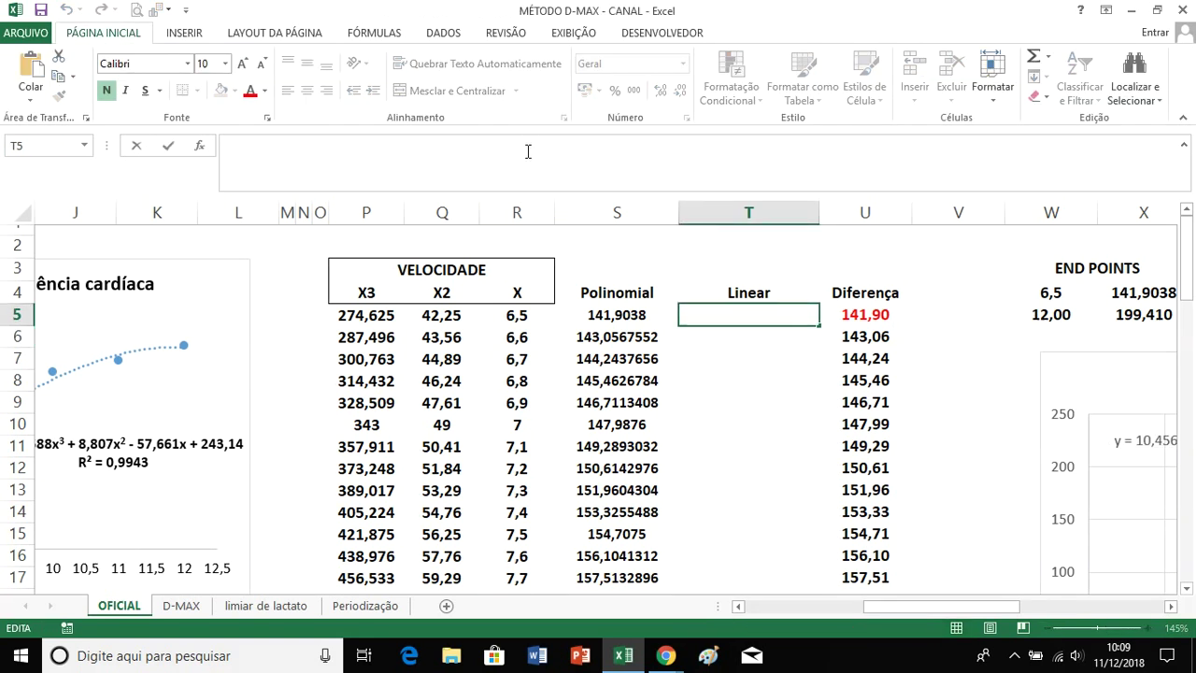
text(=()
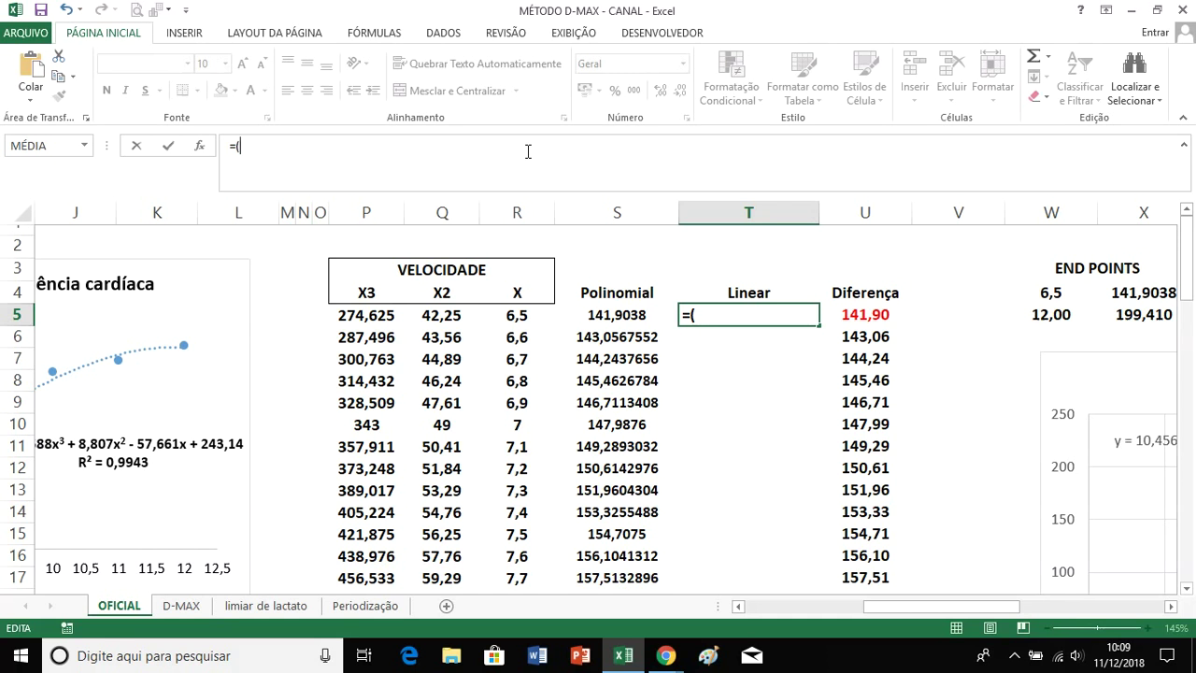
text(10,456x + 73,942)
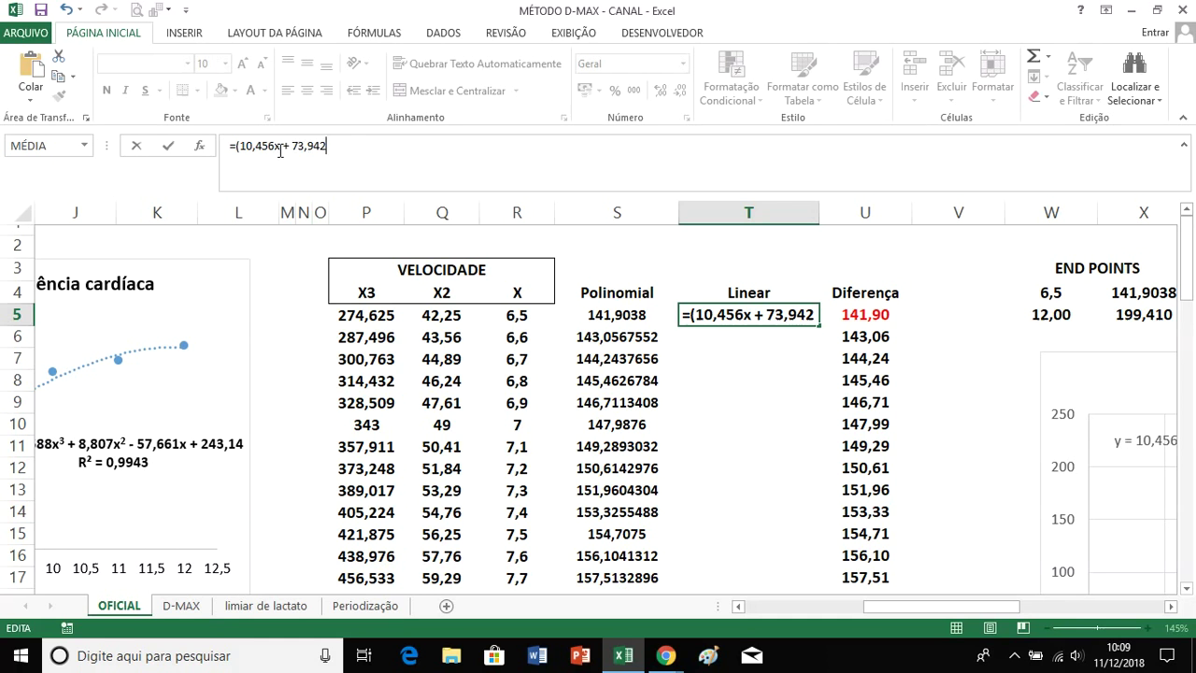
key(BackSpace)
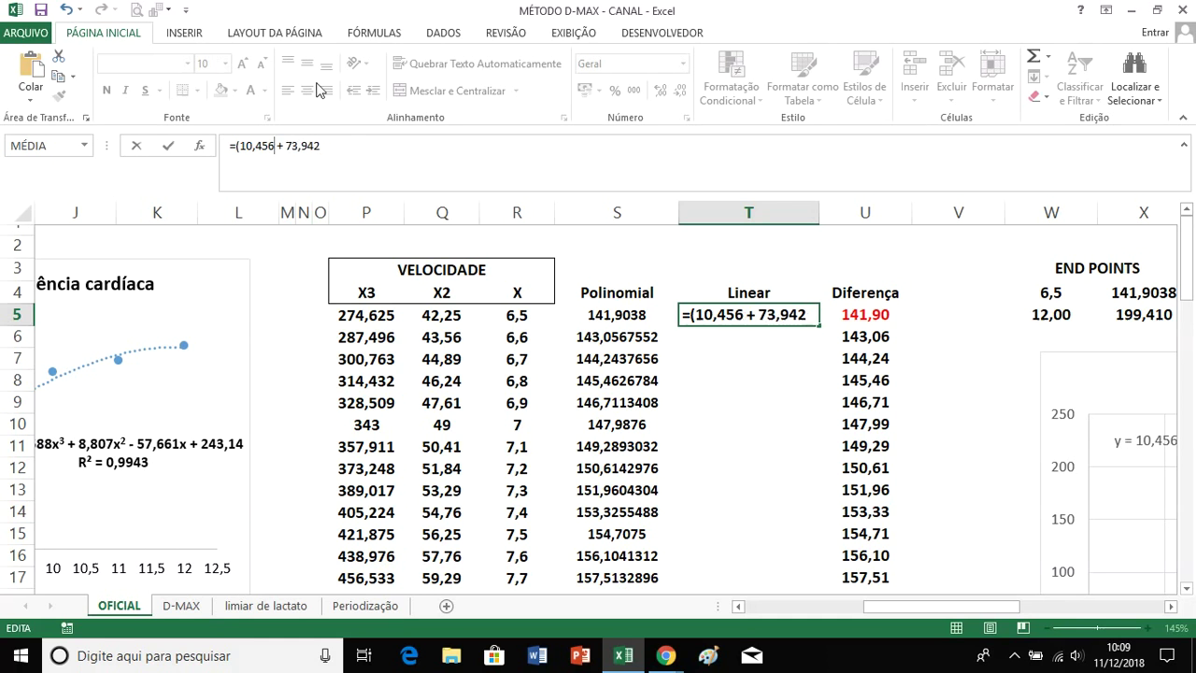
text(*)
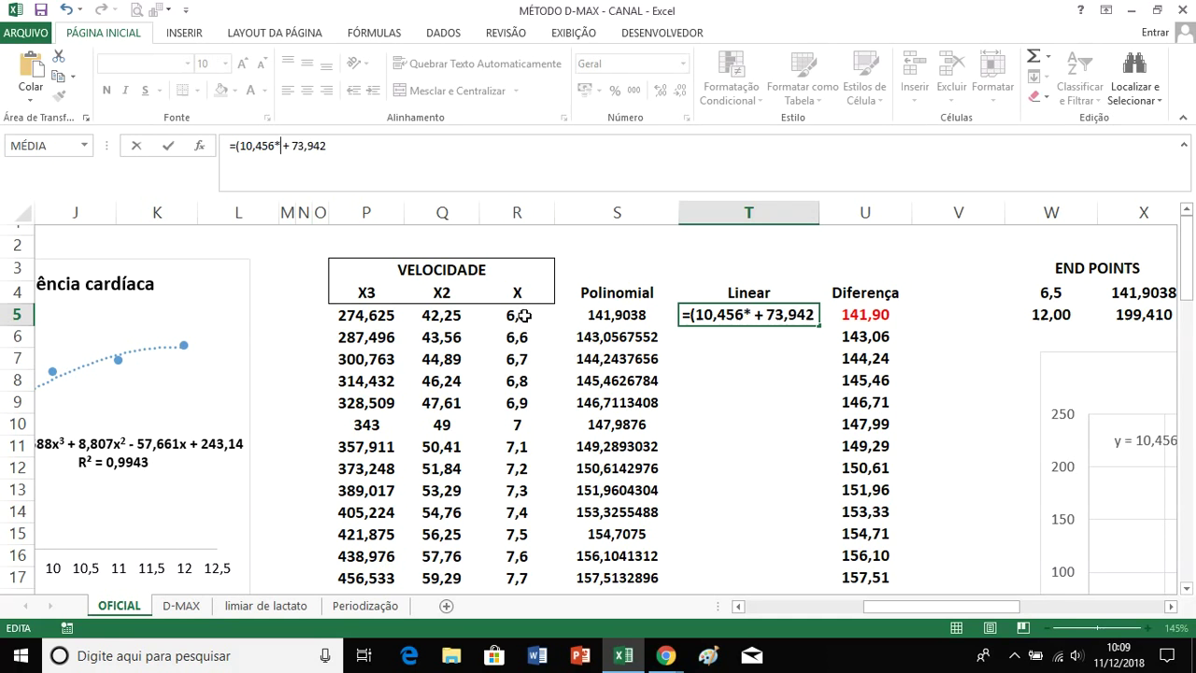
click(524, 316)
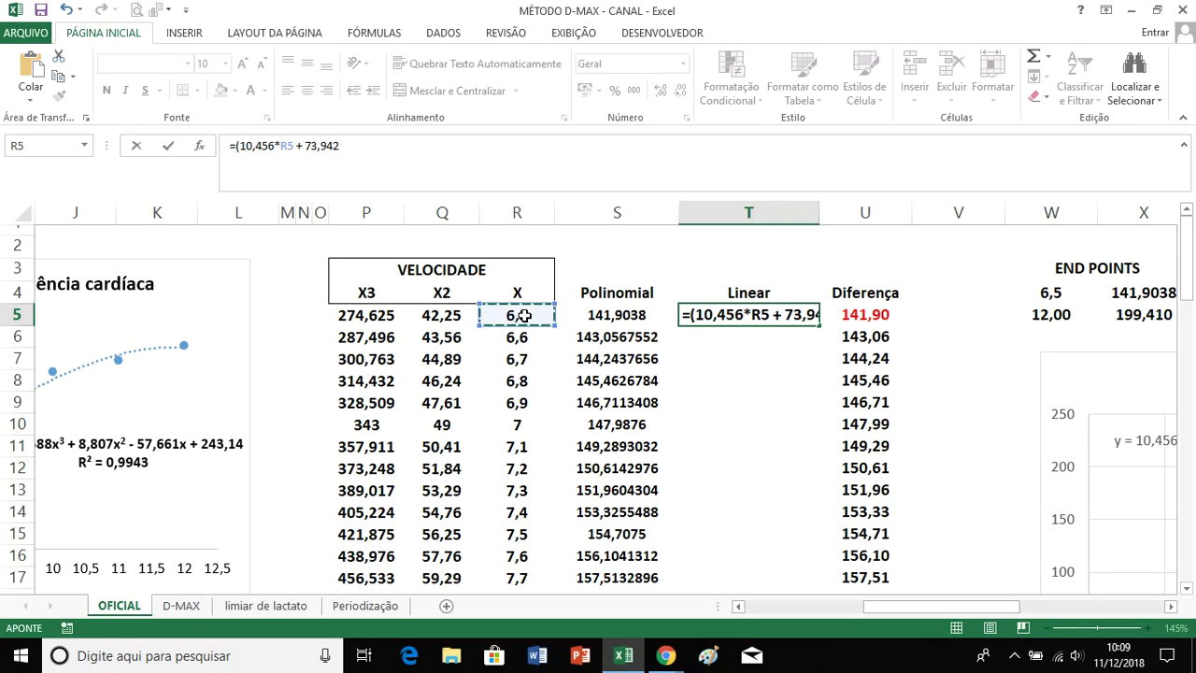
text())
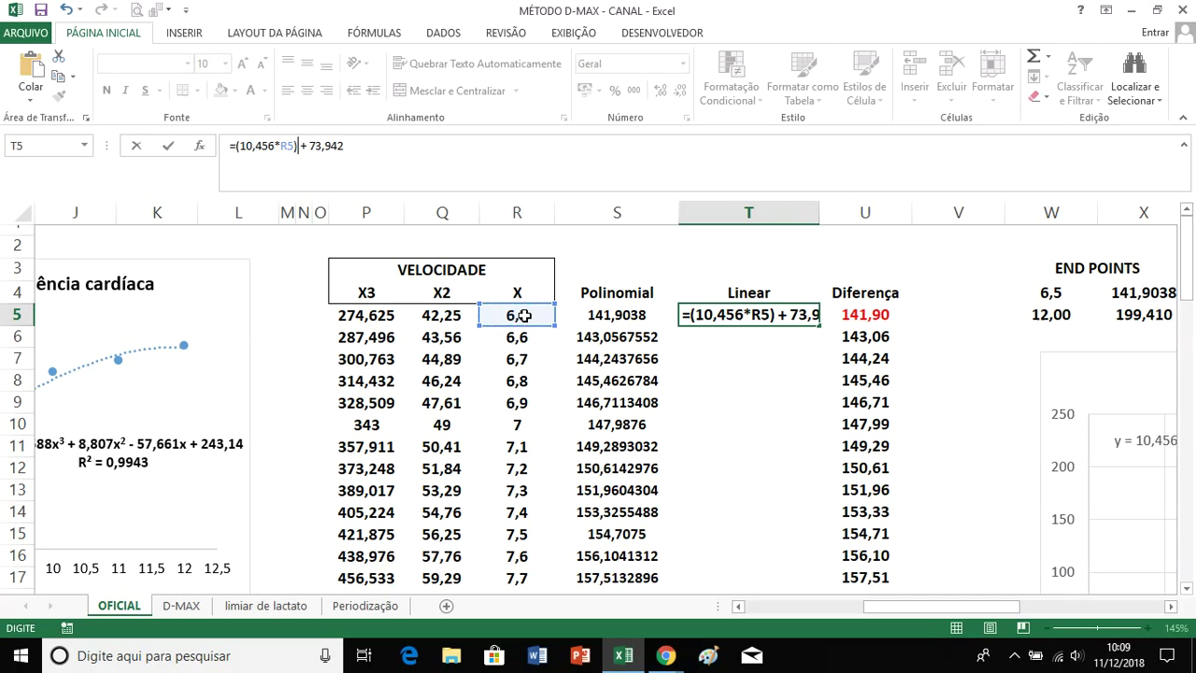
key(Return)
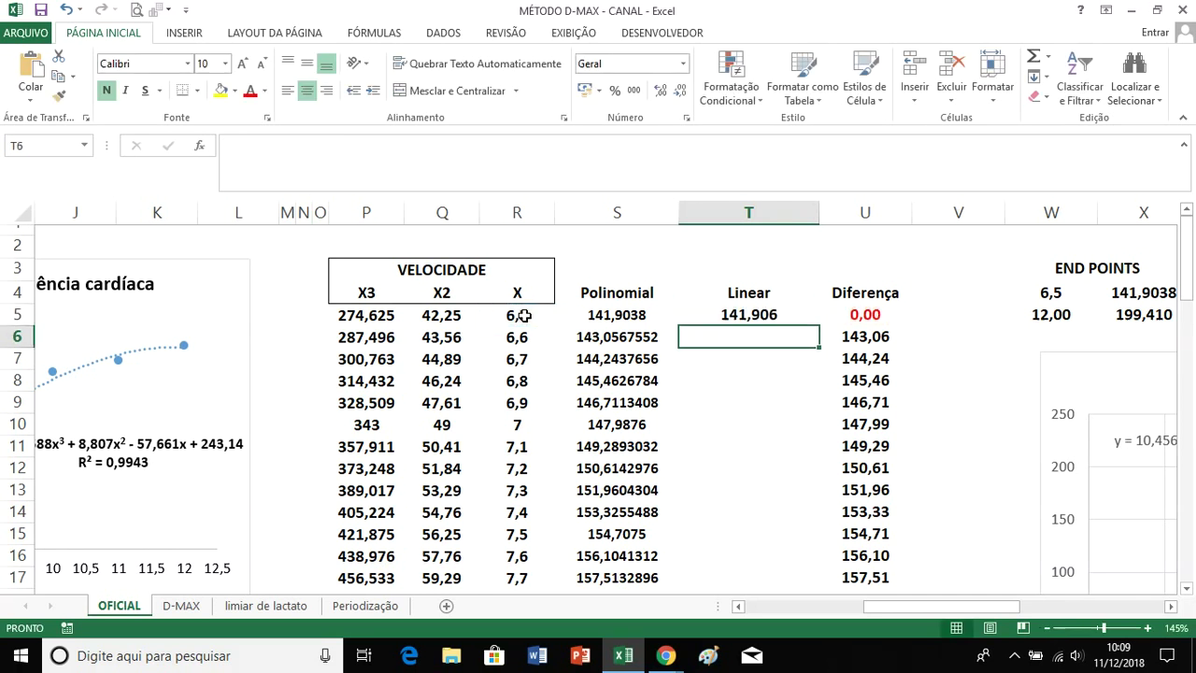
Step: Compare T5 against S5 and R5, confirming Diferença shows 0,00, and reselect T5
click(603, 322)
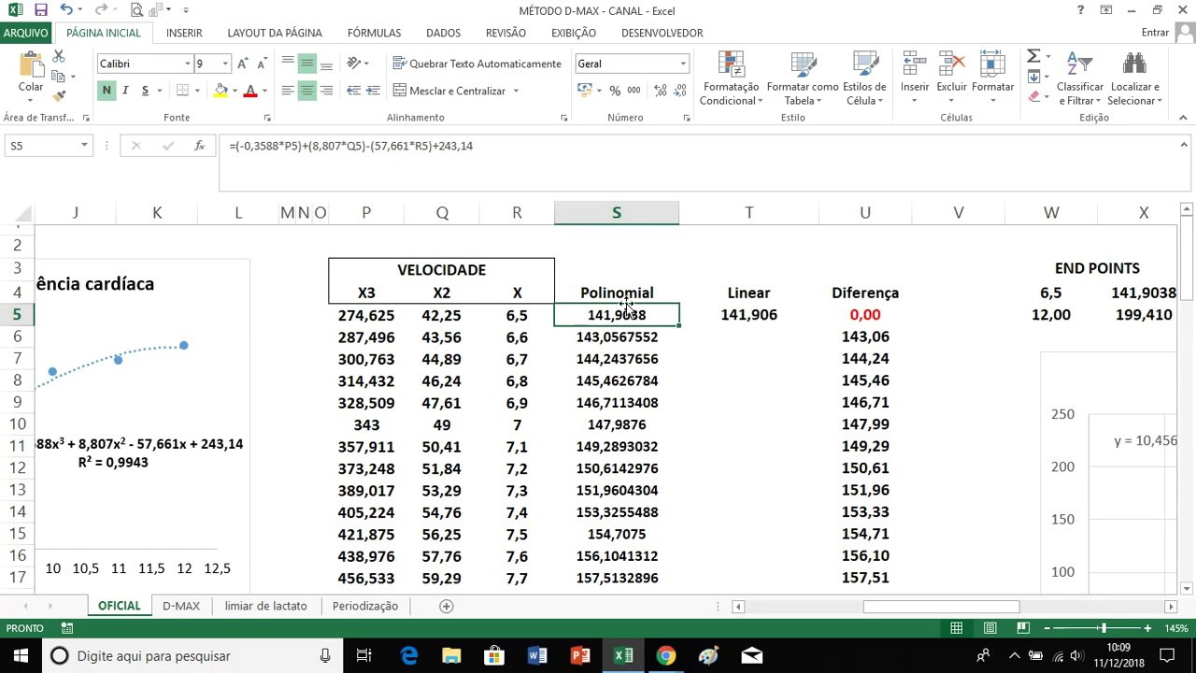
click(534, 320)
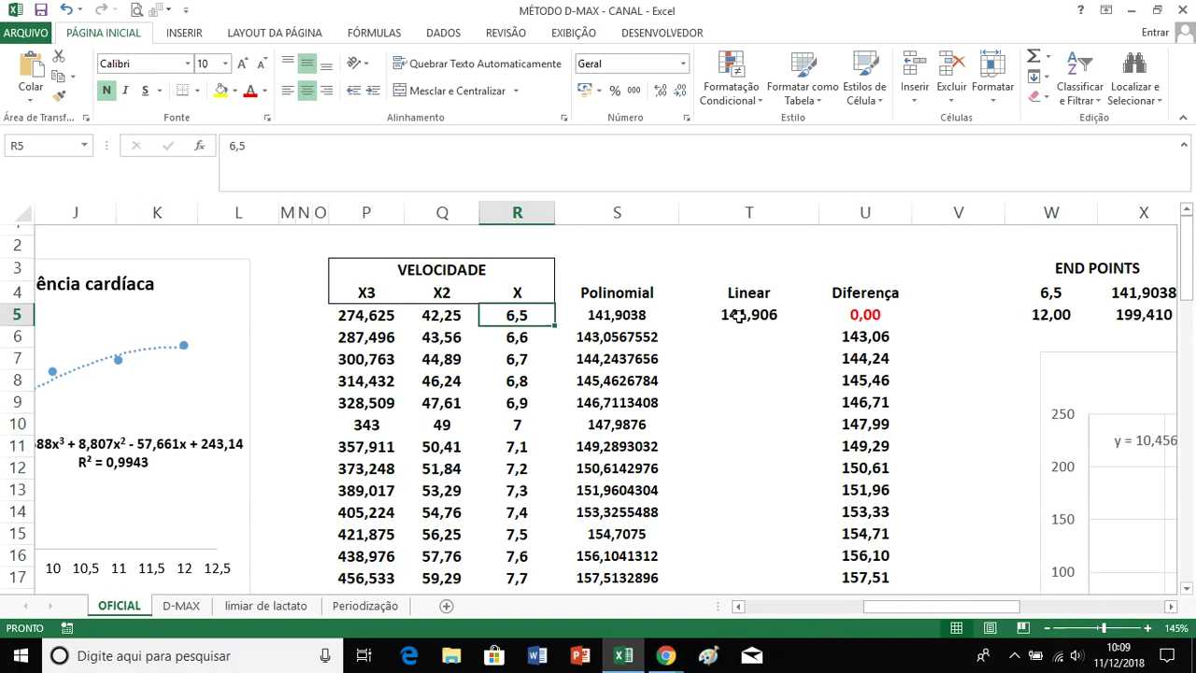
click(739, 316)
click(742, 339)
click(742, 363)
click(763, 316)
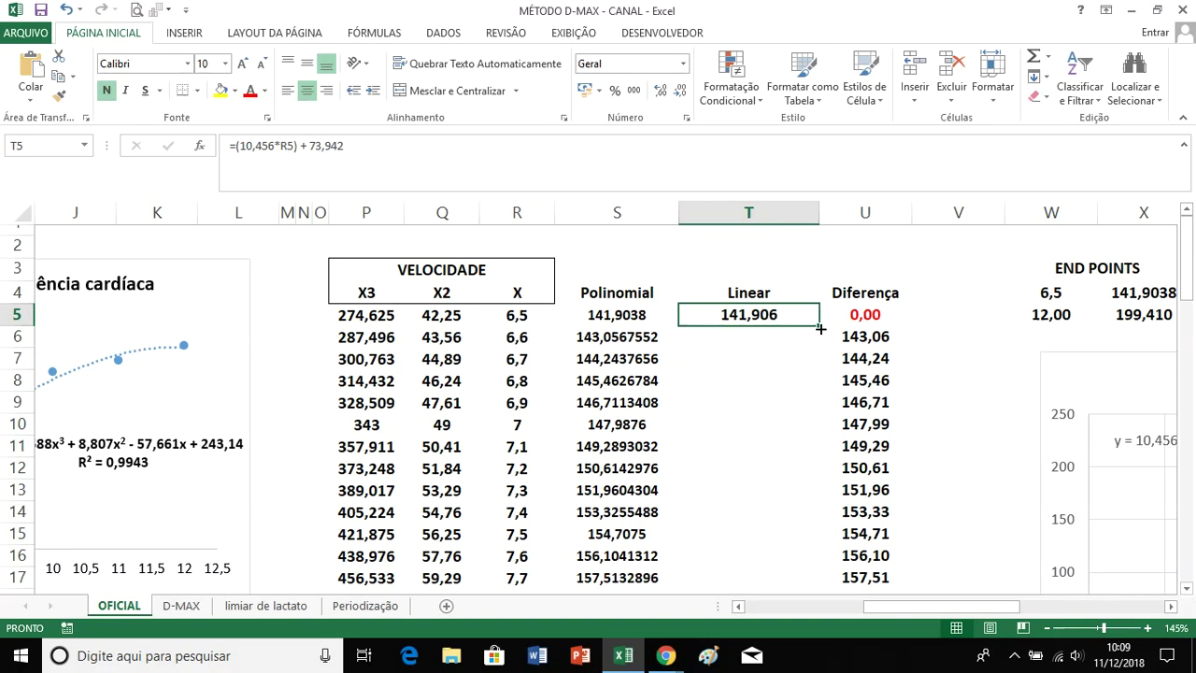
Step: Fill the Linear formula down to T60, ending at 199,414 with Diferença 0,00 in U60
drag(820, 327, 820, 633)
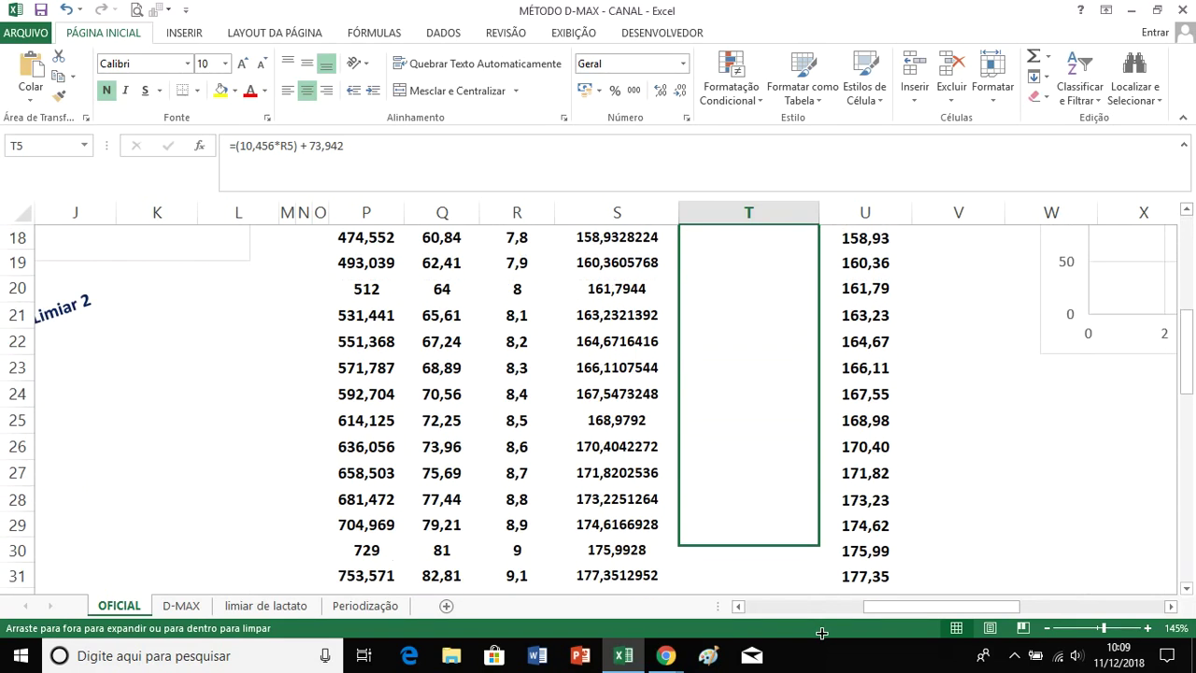
drag(821, 634, 813, 560)
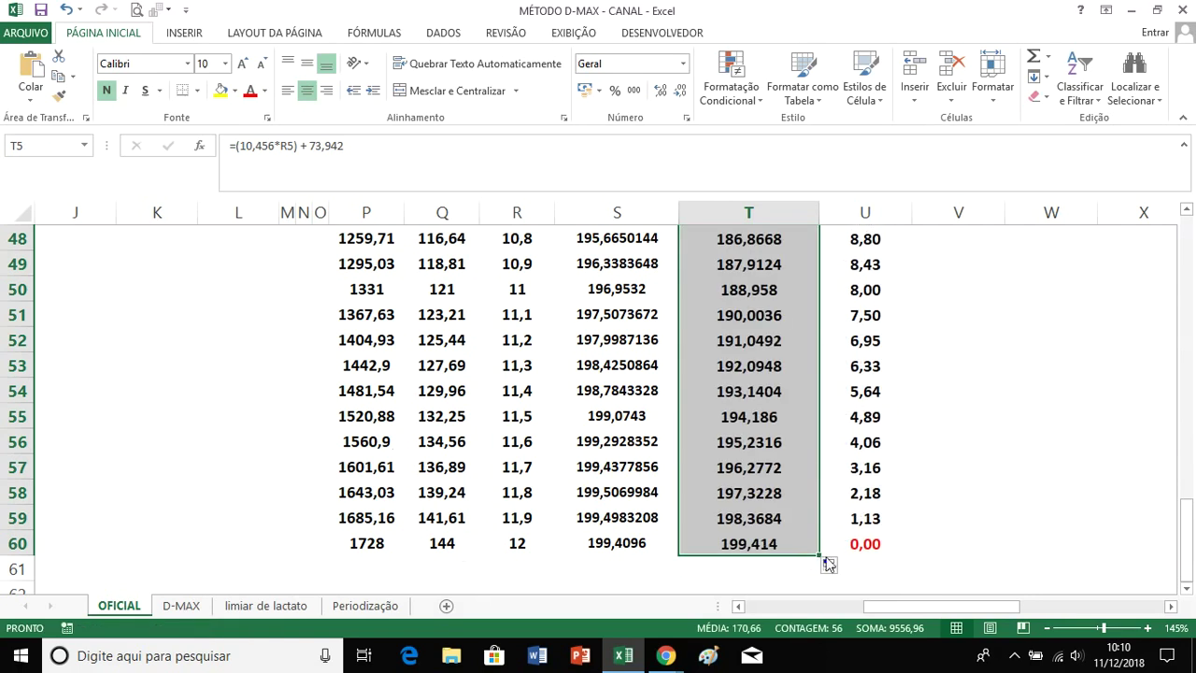
click(871, 545)
Step: Return to the top of Diferença and scroll left to show the heart-rate chart and values
scroll(897, 403, up, 9)
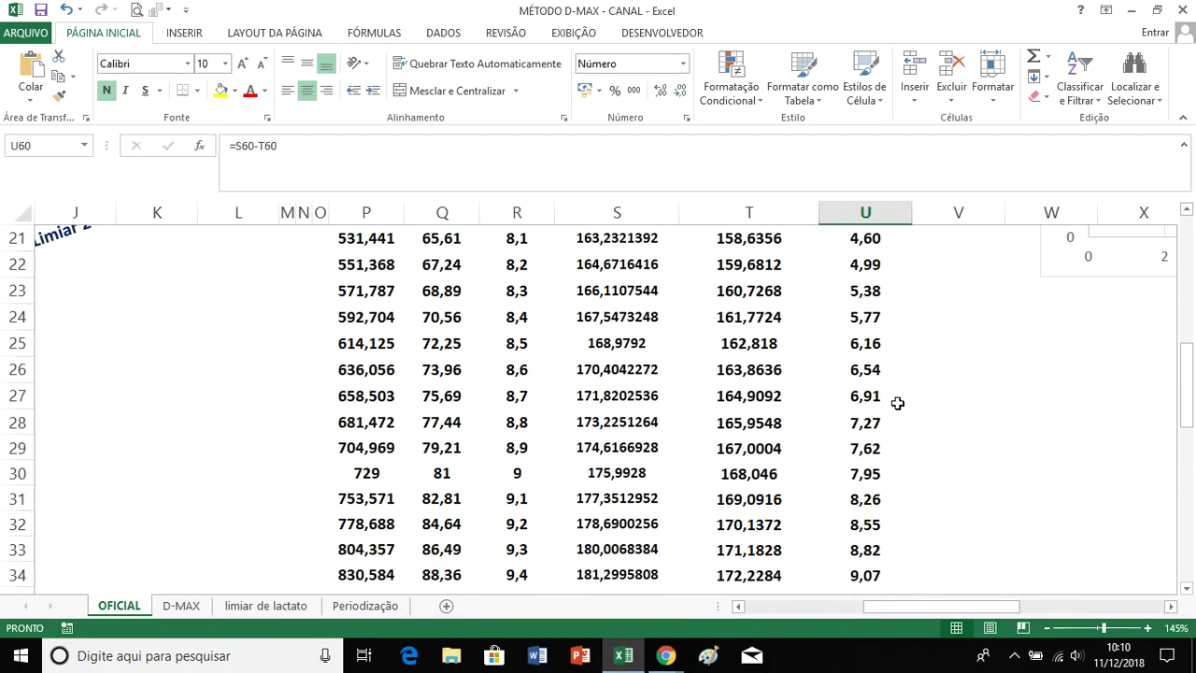
scroll(897, 403, up, 6)
click(867, 314)
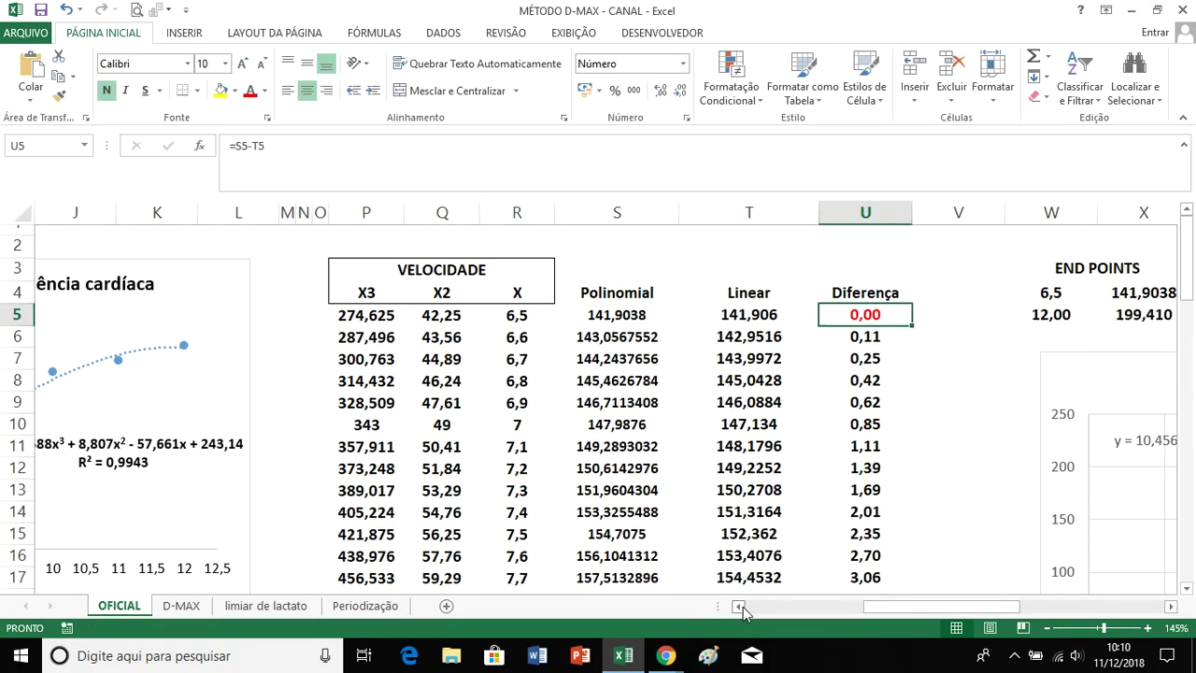
click(739, 606)
click(739, 606)
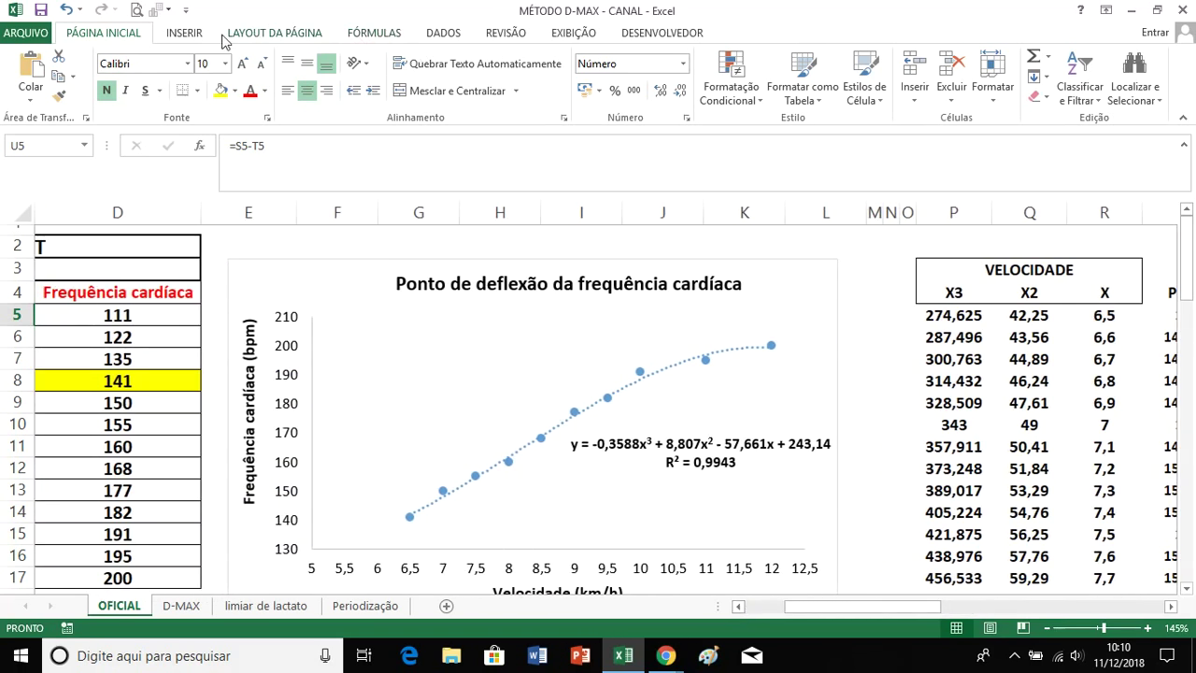
Step: Draw a straight Linha shape from the 6,5; 141 point to the 12; 200 point on the chart
click(186, 34)
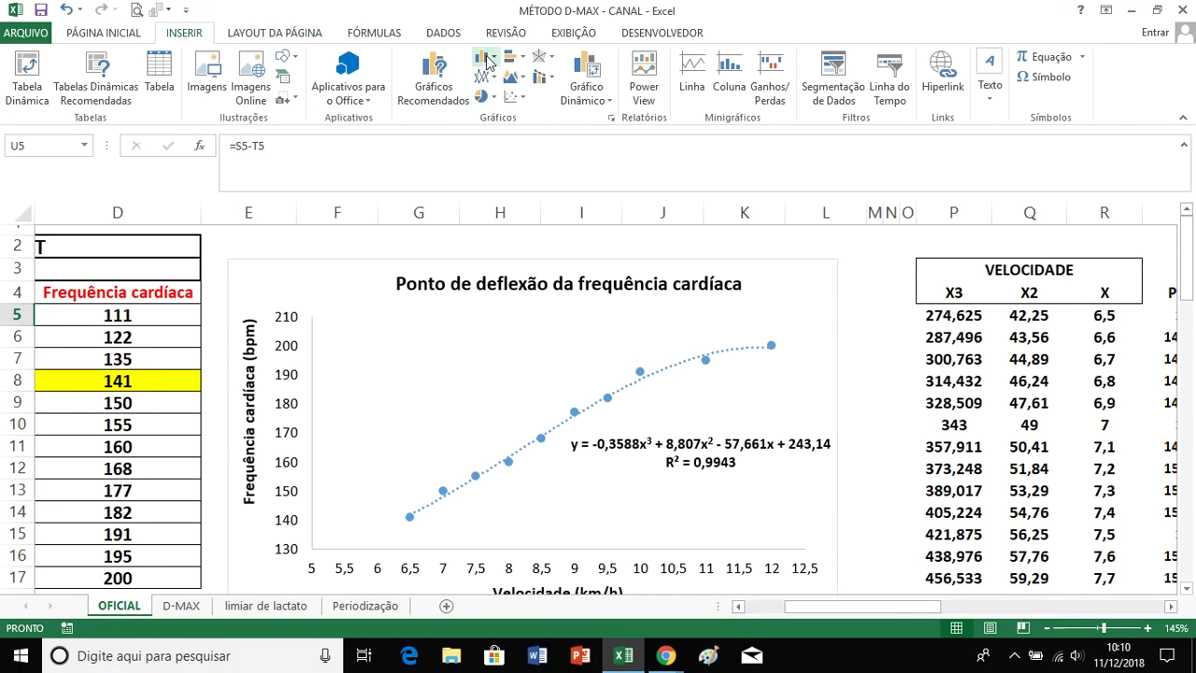
click(287, 60)
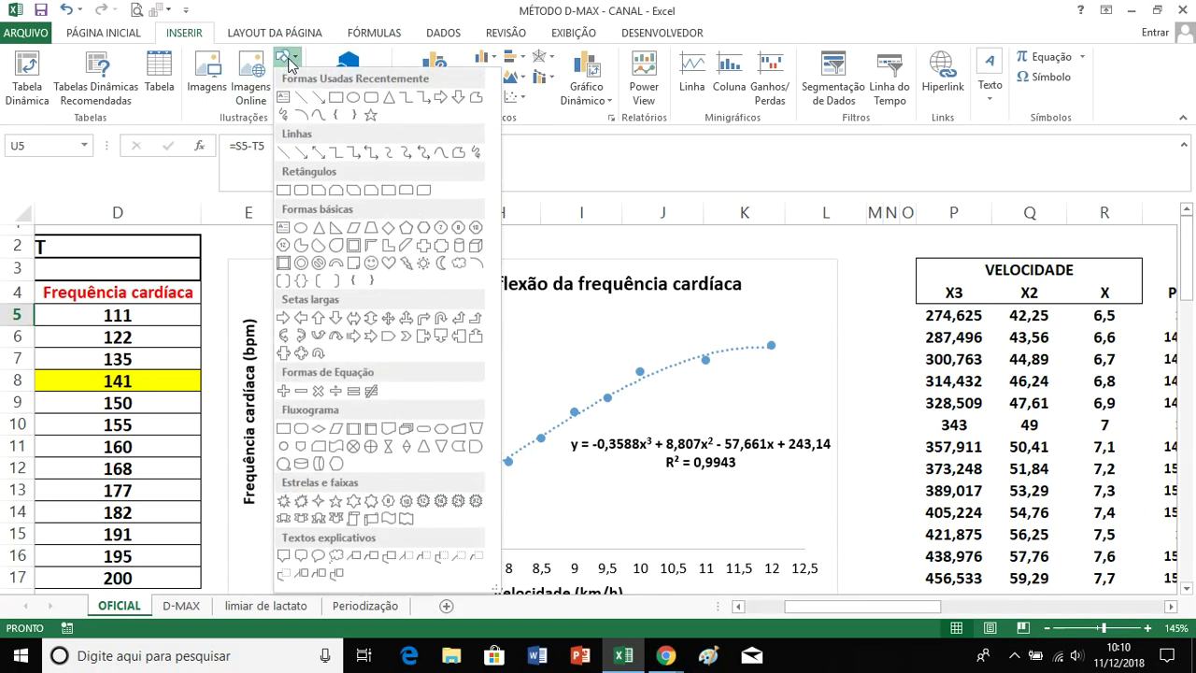
click(300, 99)
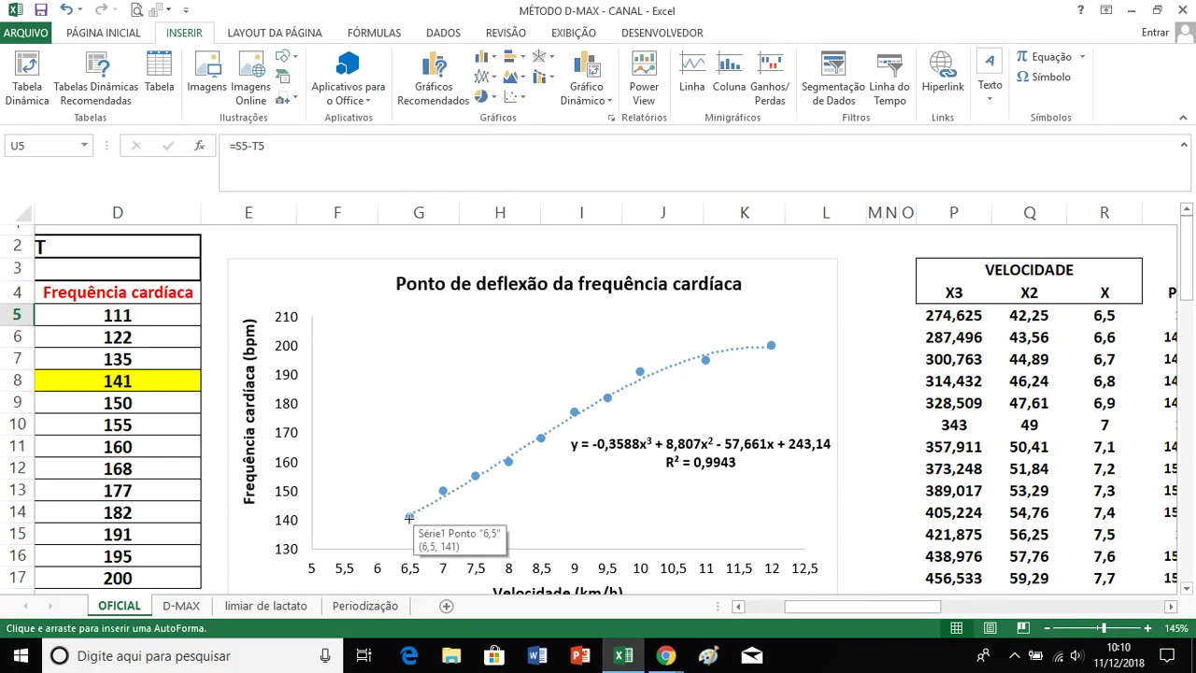
mouse_move(409, 517)
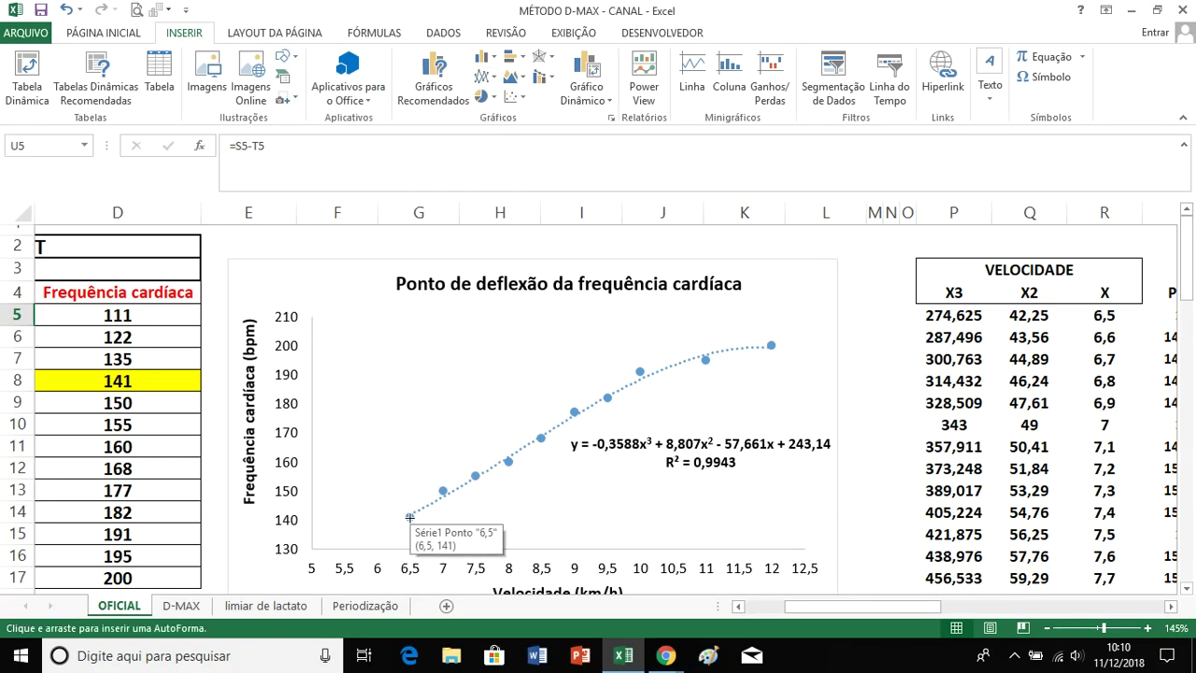
drag(409, 517, 766, 347)
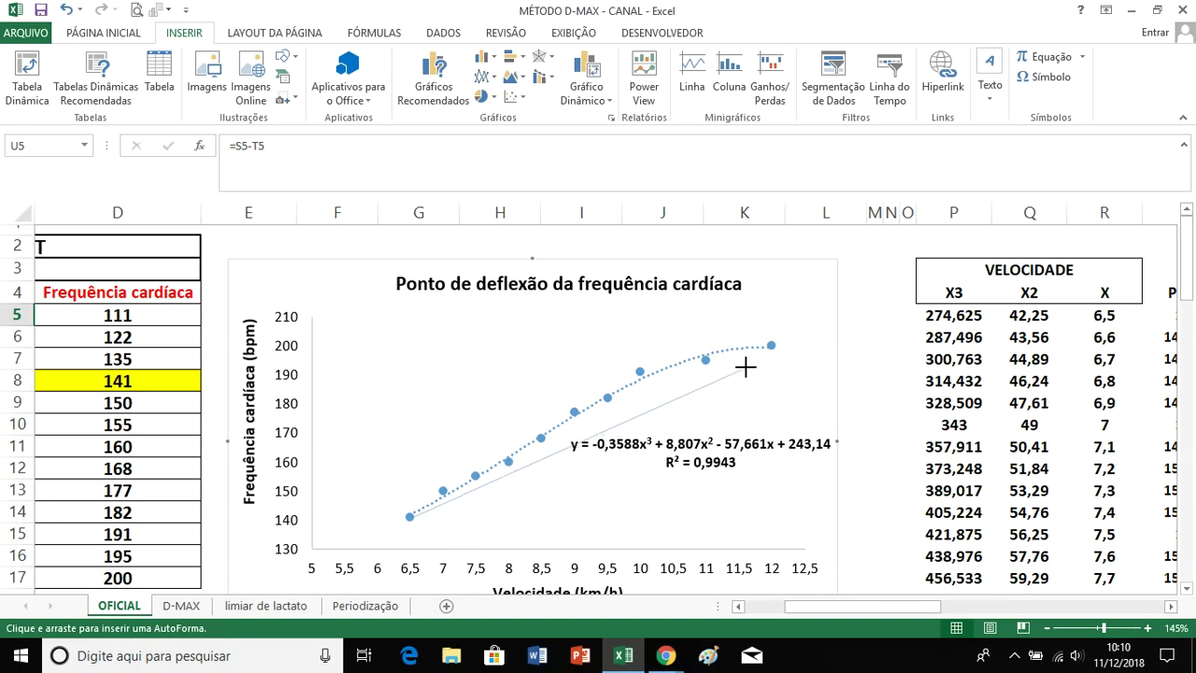
drag(766, 346, 770, 346)
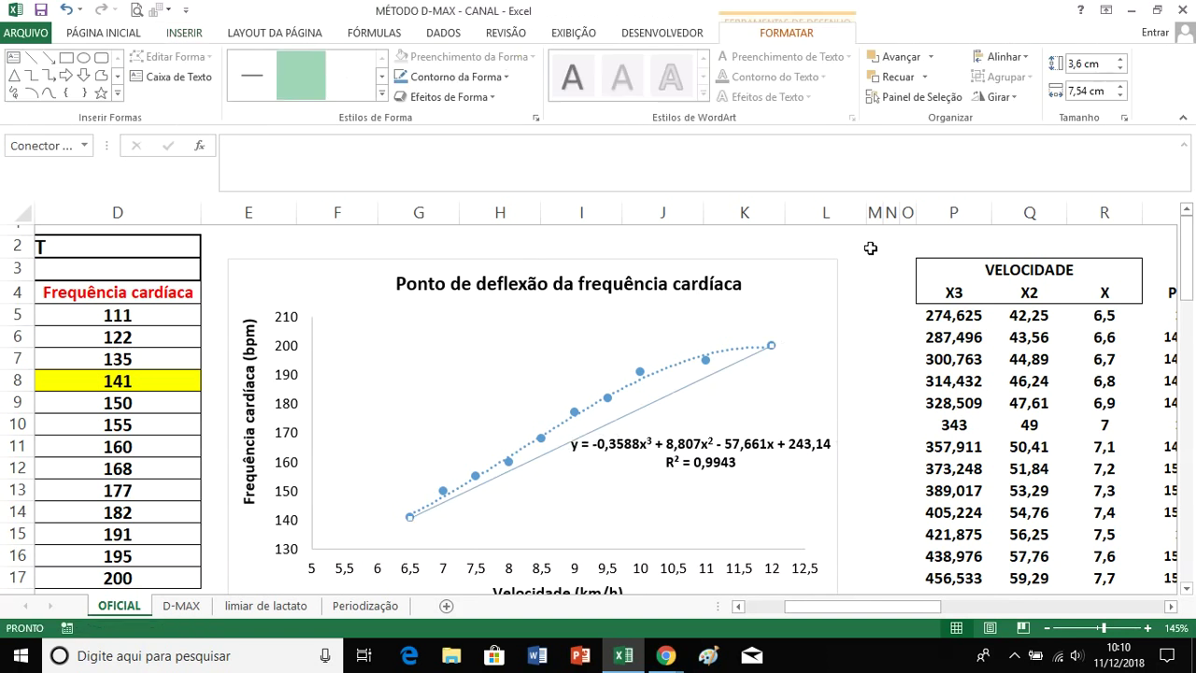
Step: Drag the trendline equation label lower, below the new straight line
click(735, 433)
drag(735, 433, 735, 462)
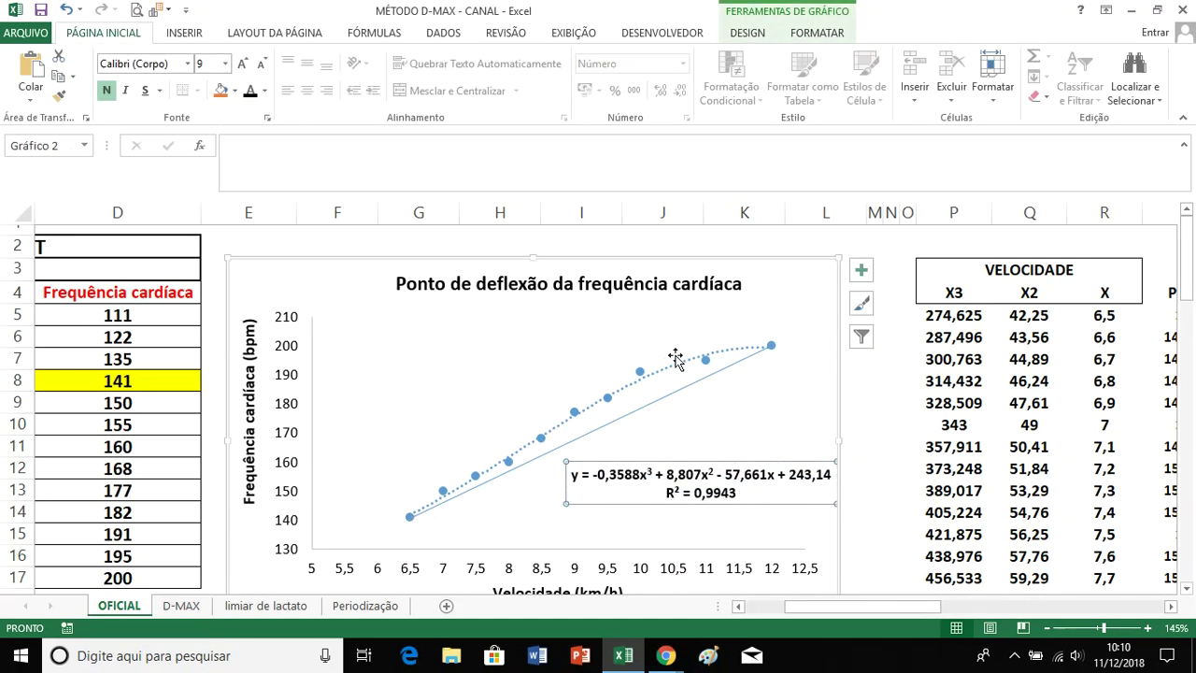
drag(847, 609, 903, 601)
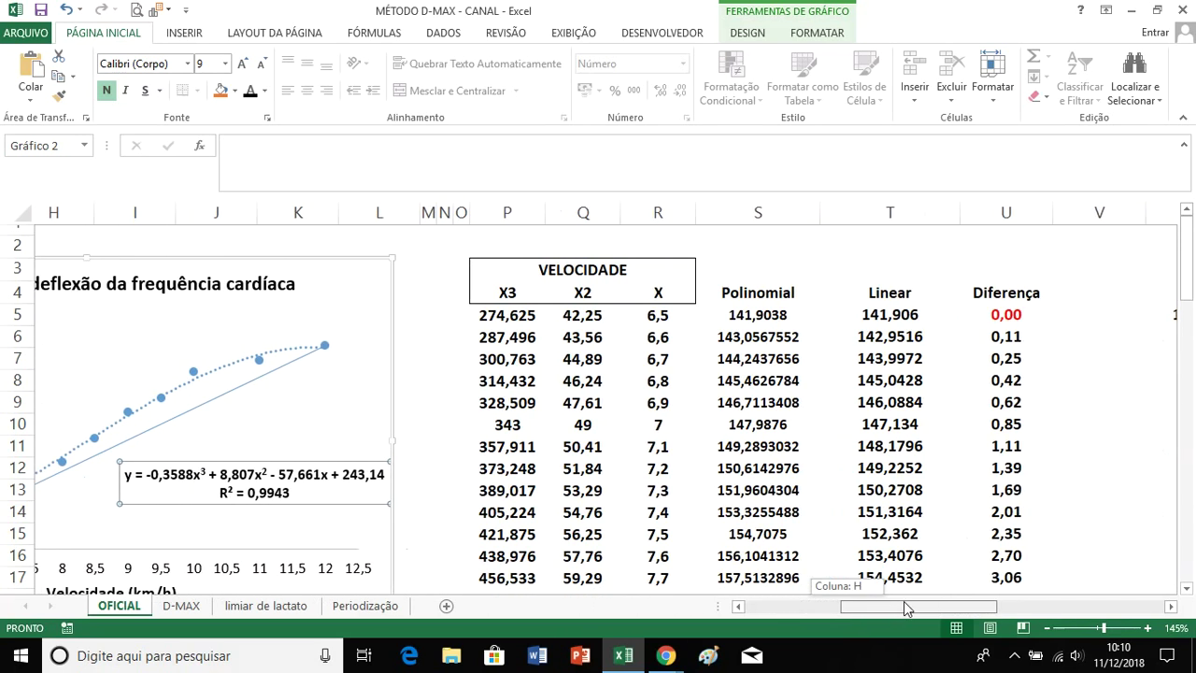
Step: Review and re-commit U5's Diferença formula =S5-T5, then bring the full chart into view
click(1003, 315)
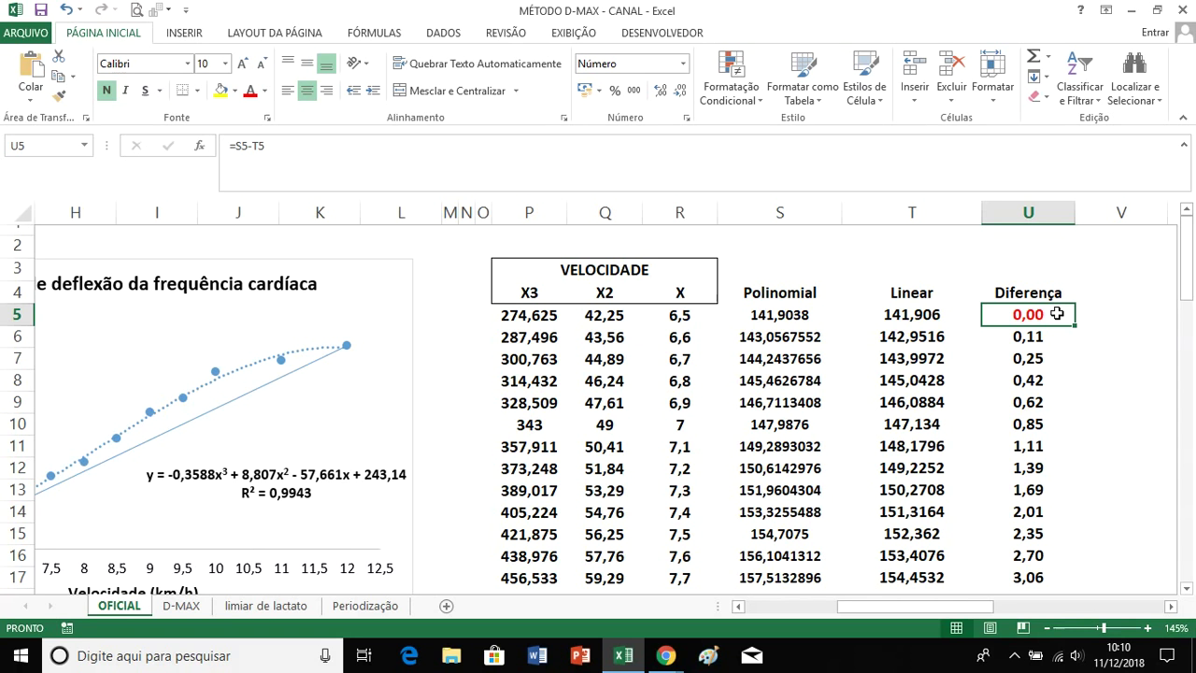
click(936, 152)
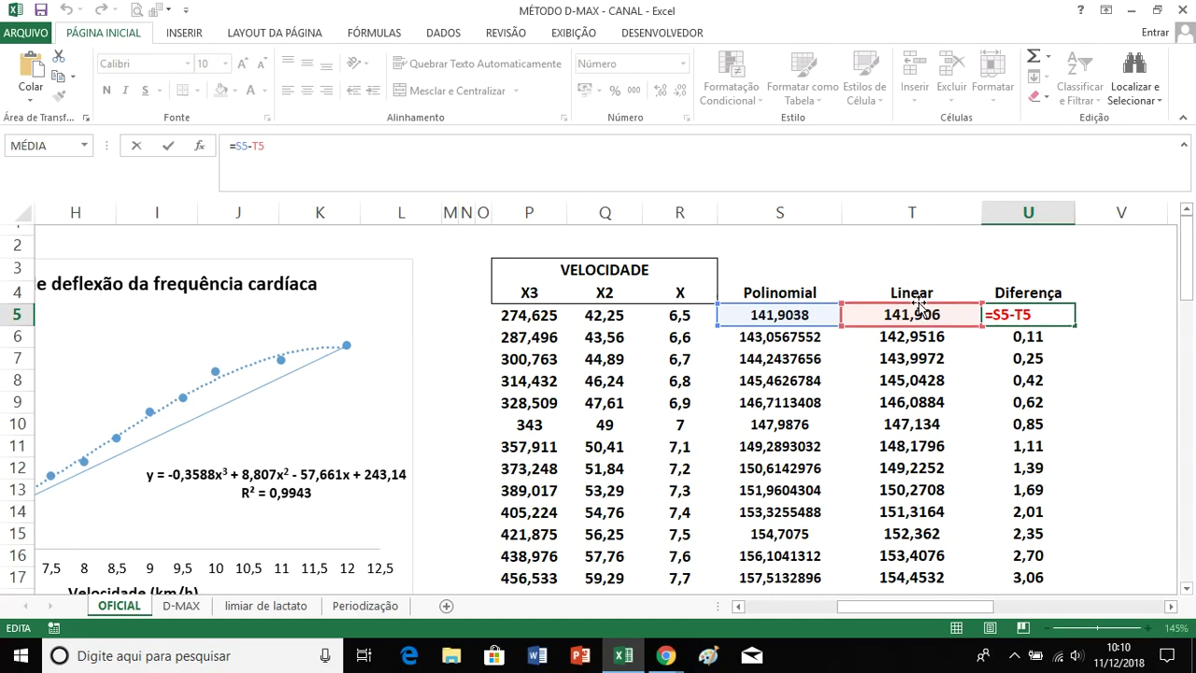
key(Return)
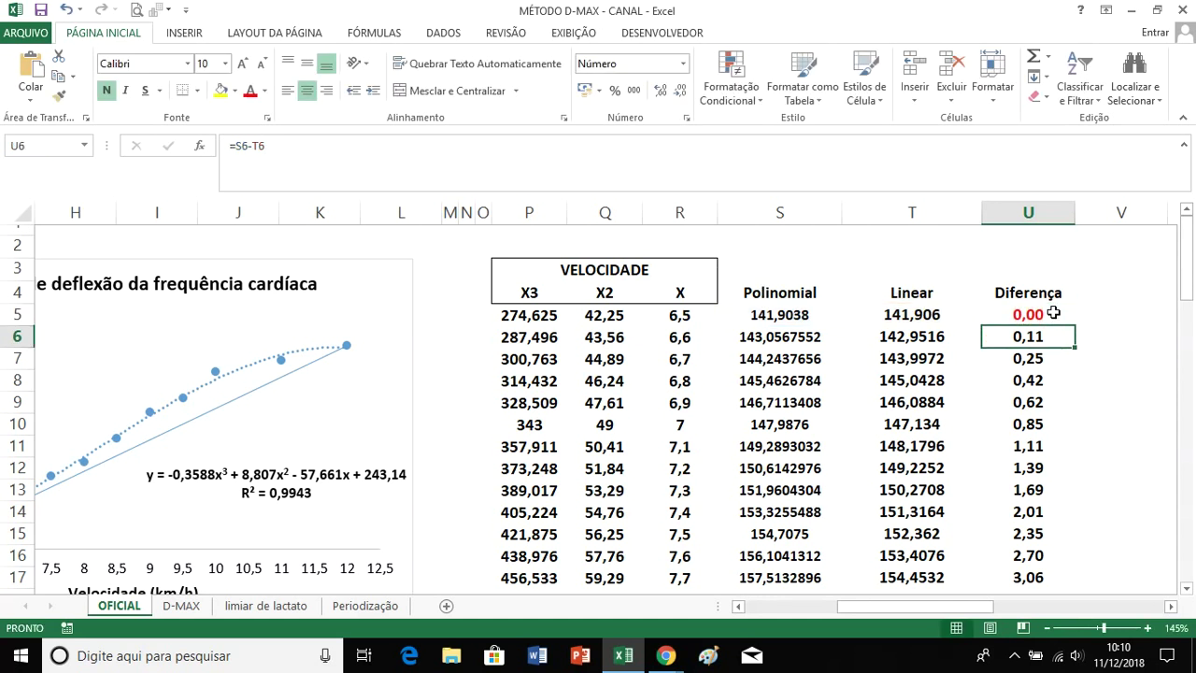
click(1052, 313)
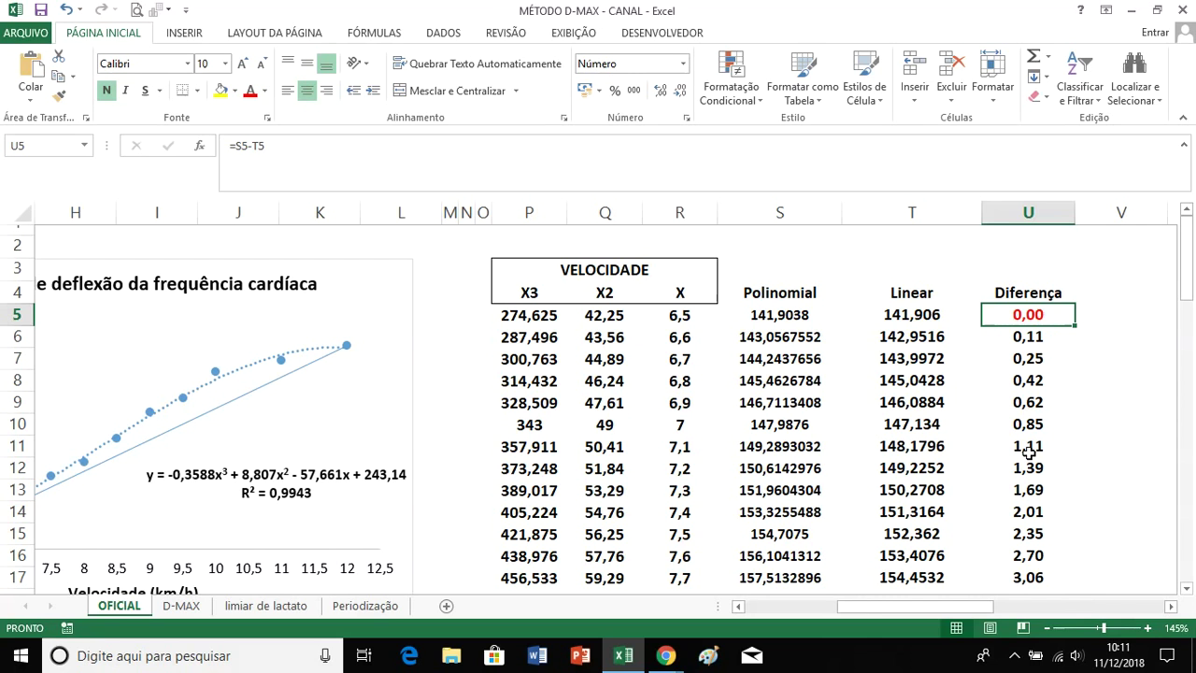
click(738, 607)
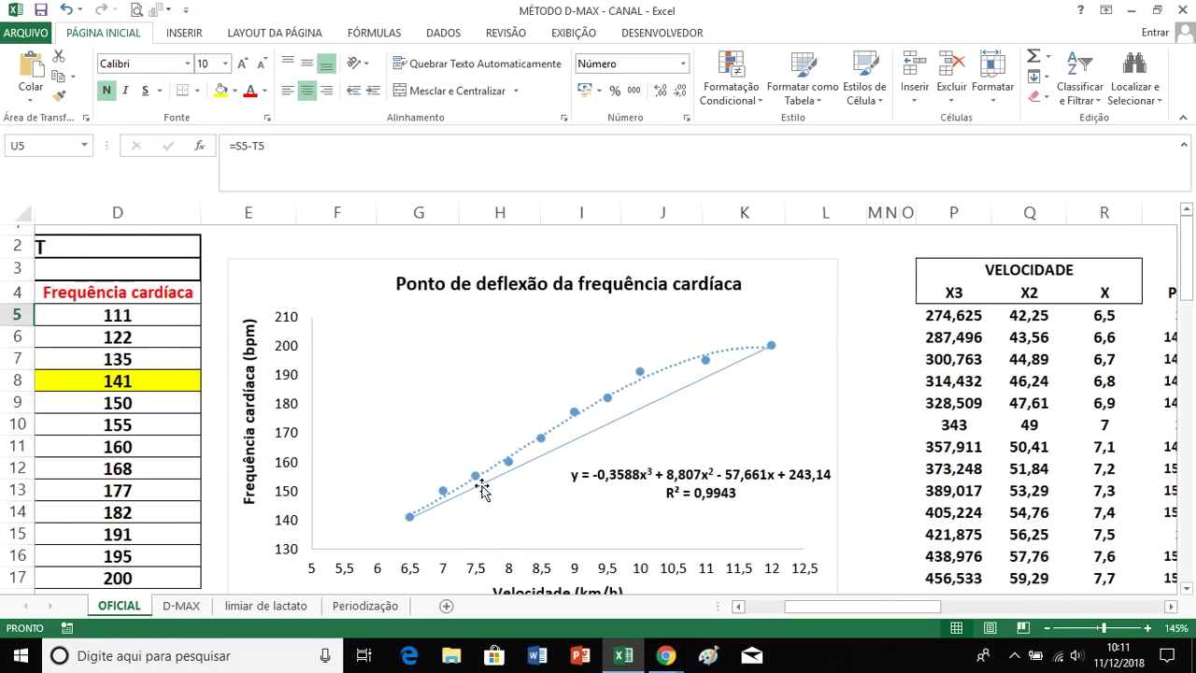
click(186, 607)
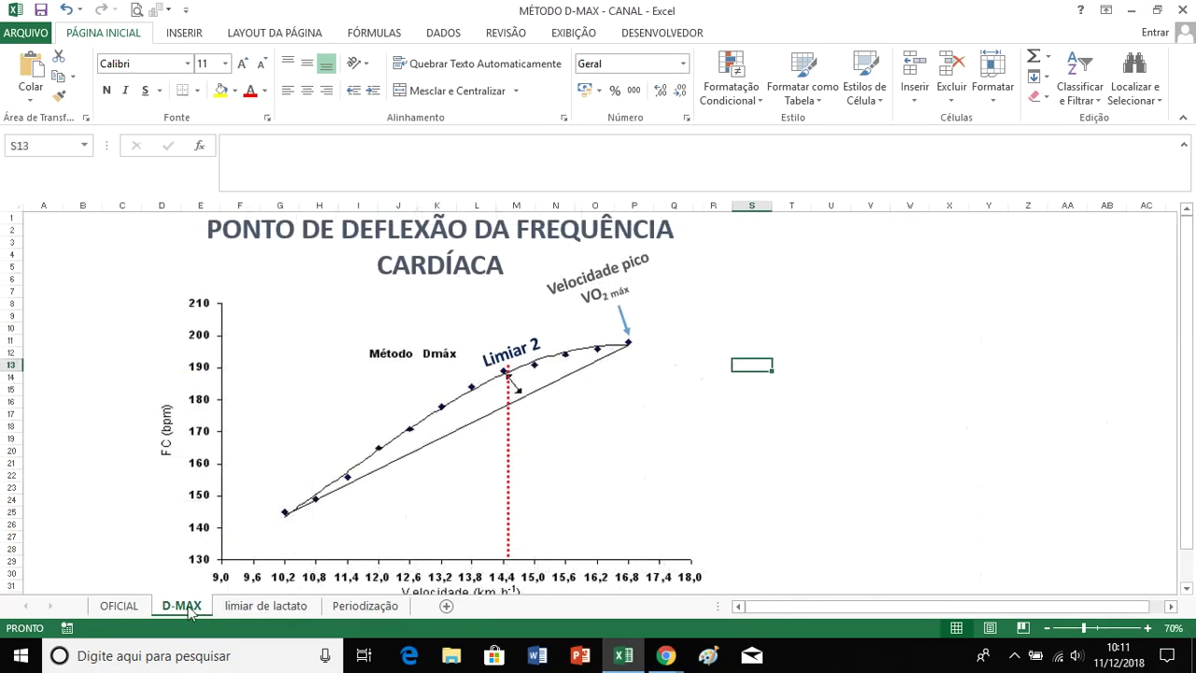
click(120, 605)
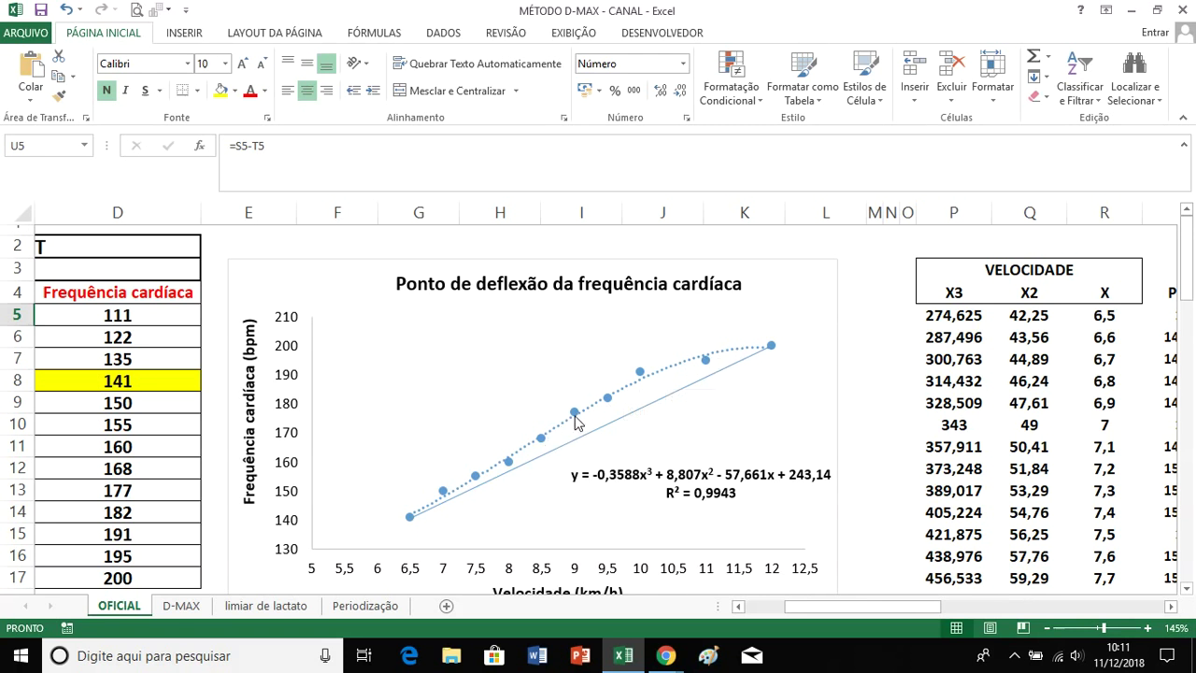
mouse_move(640, 372)
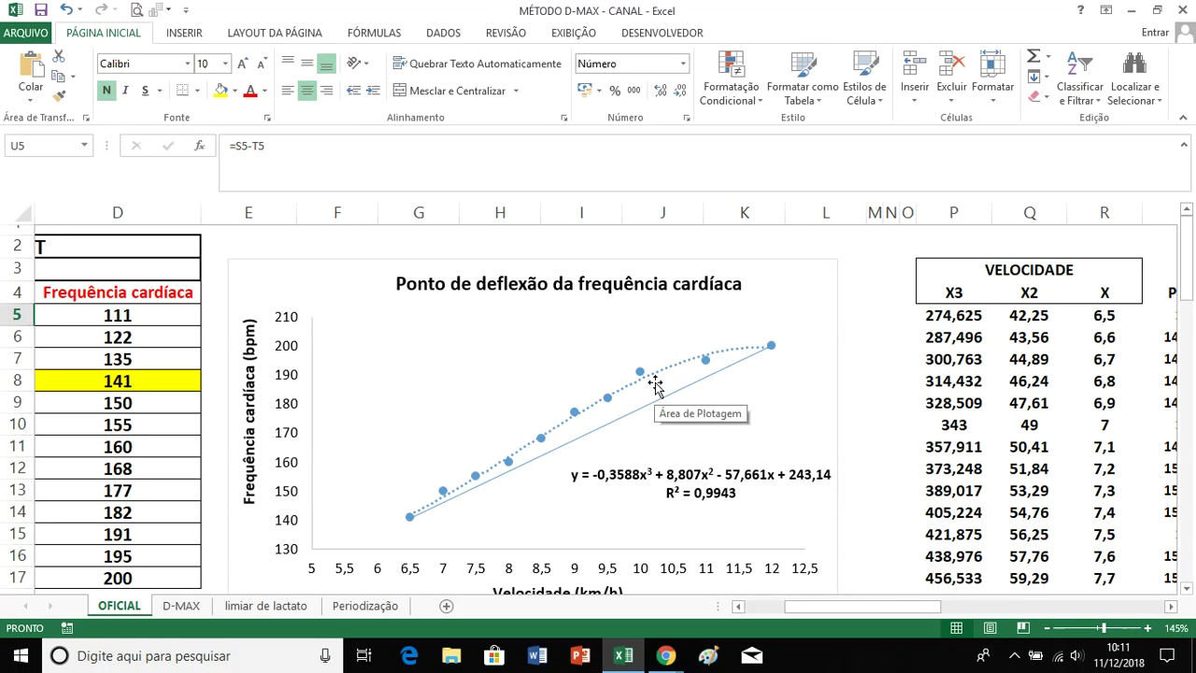
Step: Show the Conconi table's velocity and heart-rate columns and select D7 (135) and D8 (141)
drag(840, 606, 852, 602)
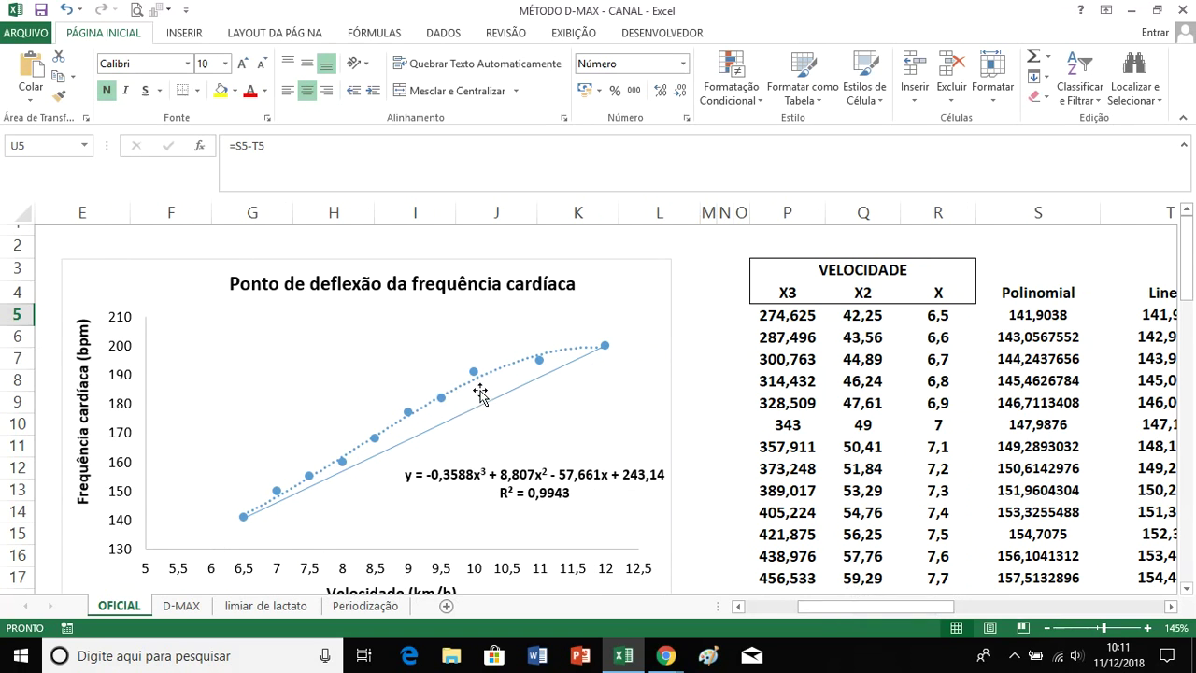
double_click(743, 611)
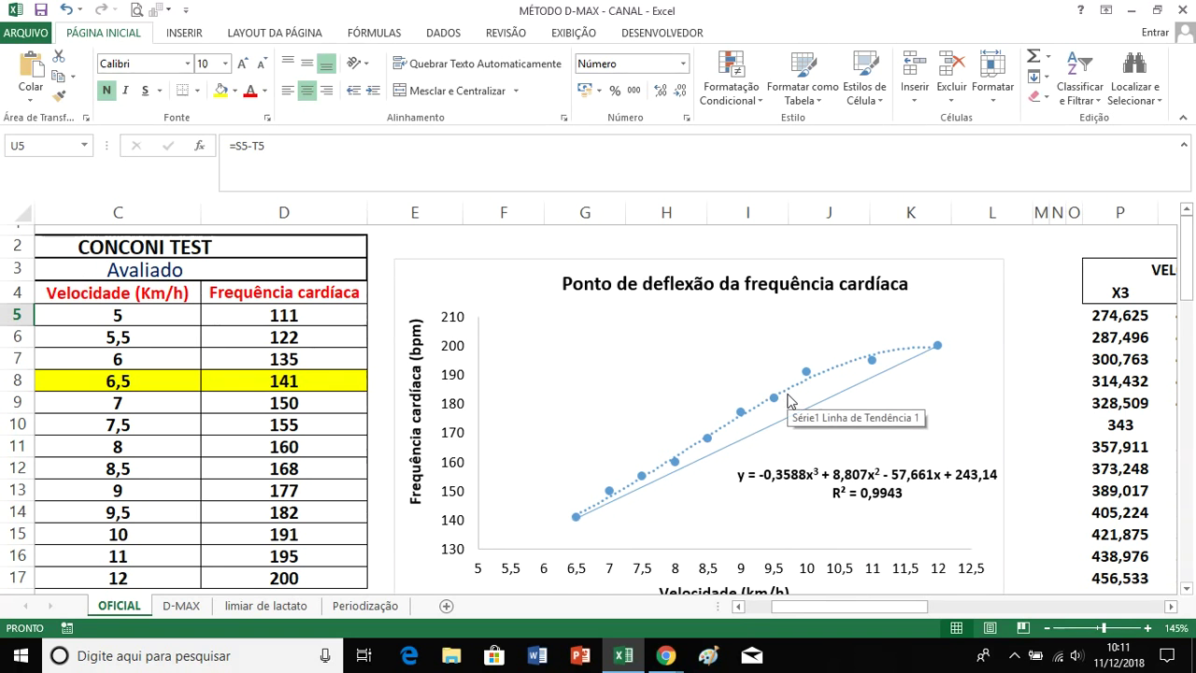
click(229, 358)
click(215, 378)
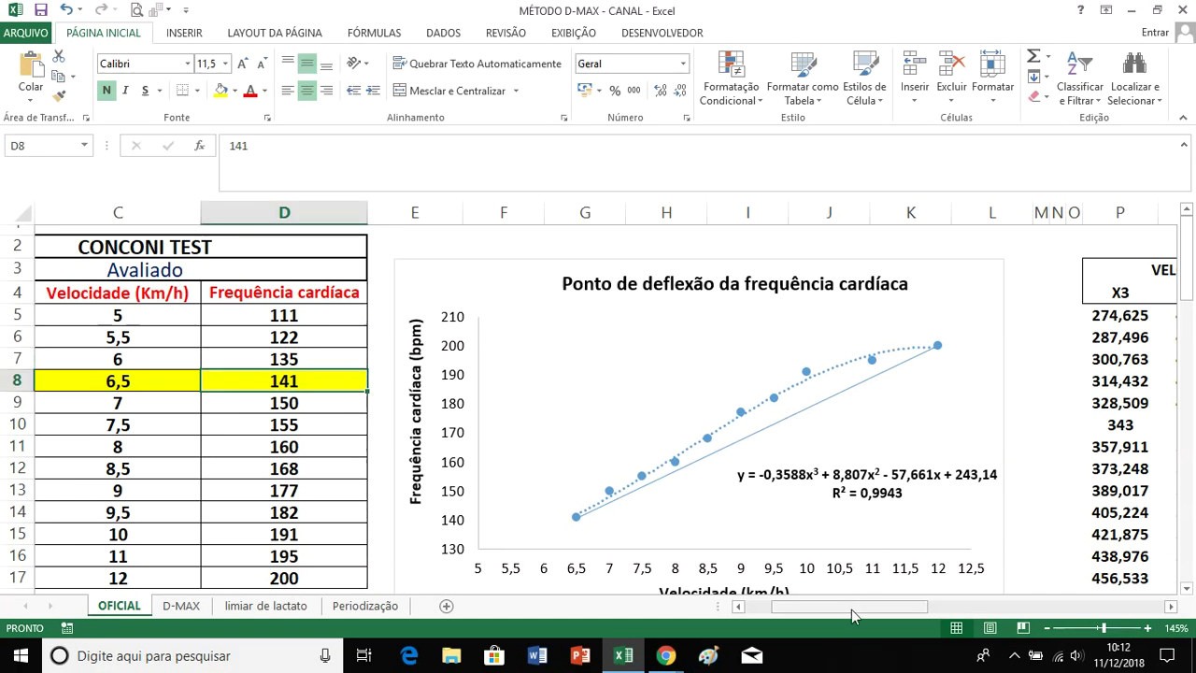
Step: Scroll right to the END POINTS chart and select its equation label
drag(851, 609, 1002, 610)
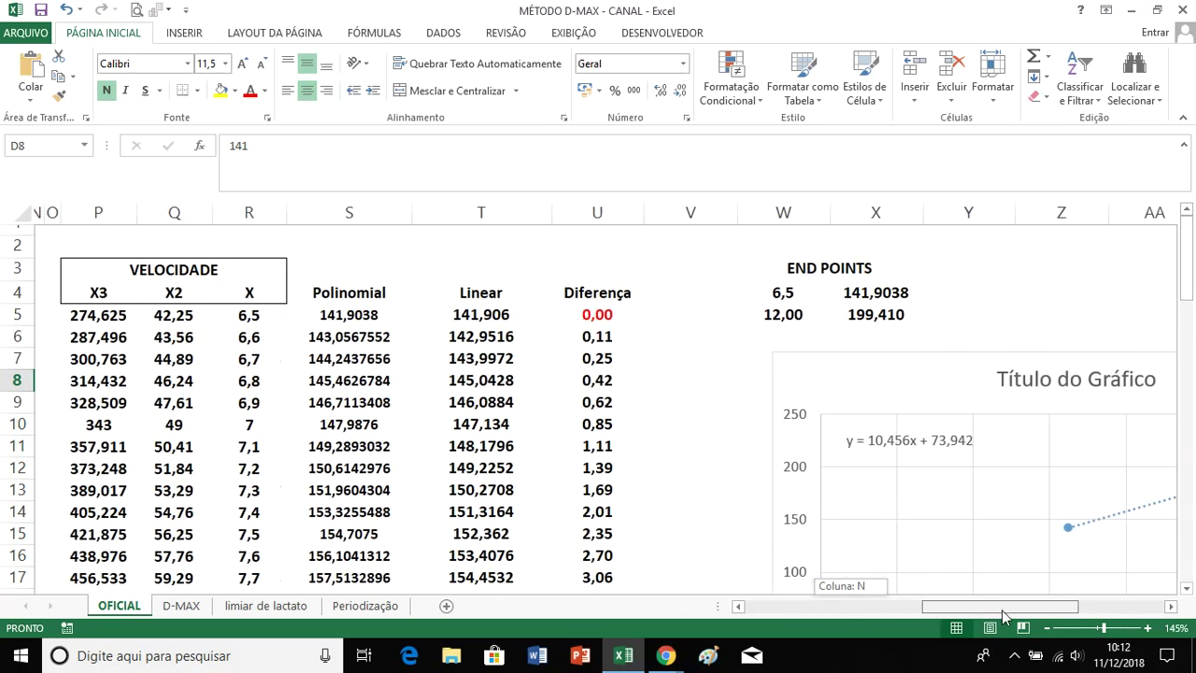
click(972, 363)
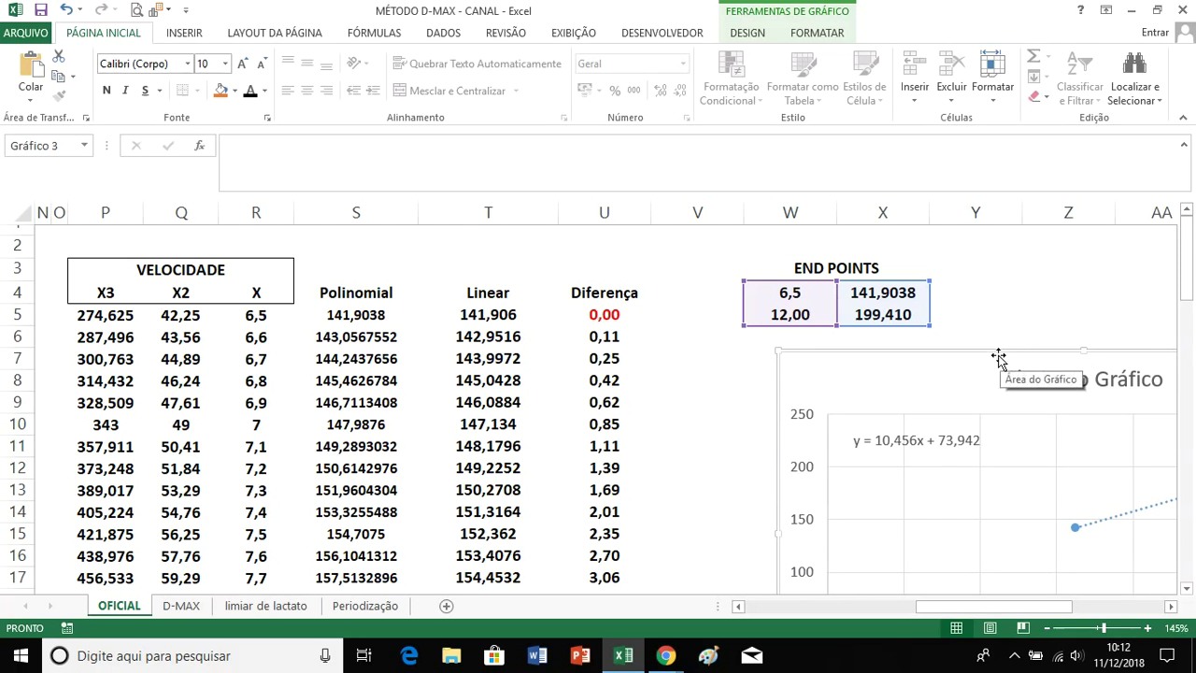
mouse_move(1022, 606)
mouse_down()
mouse_move(893, 612)
mouse_move(1014, 615)
mouse_up()
click(948, 439)
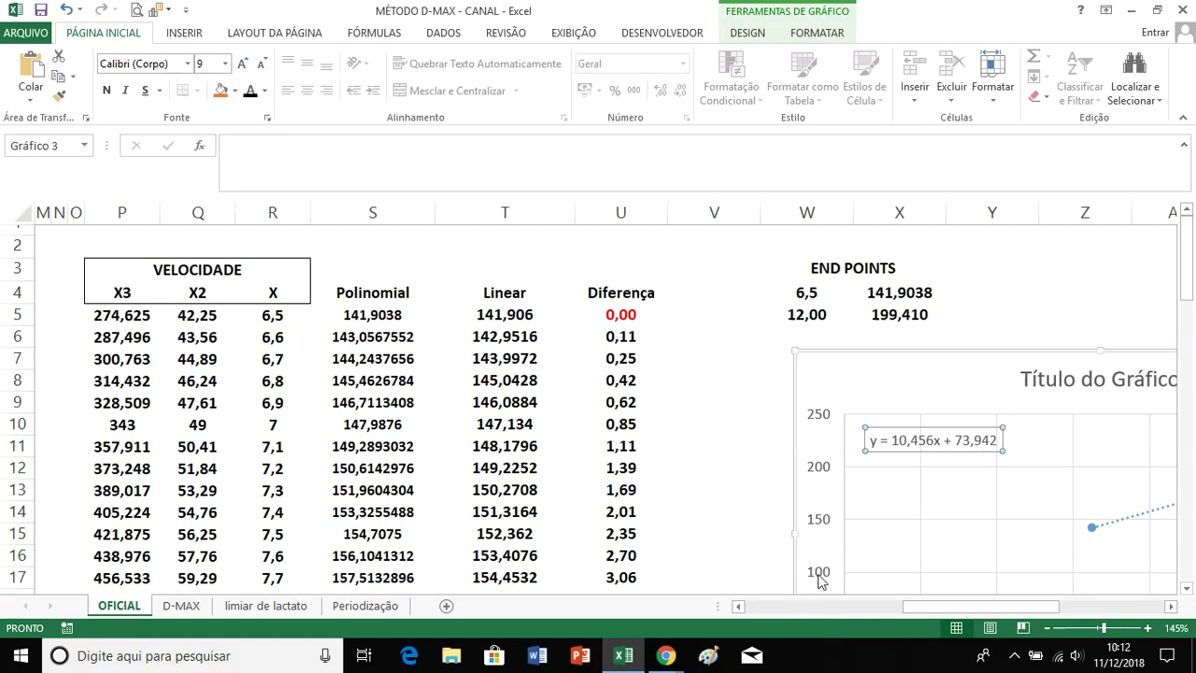
Step: Inspect the Polinomial (S5), Linear (T5) and Diferença (U5) formulas, then select velocity 6,6 in R6
drag(791, 607, 849, 612)
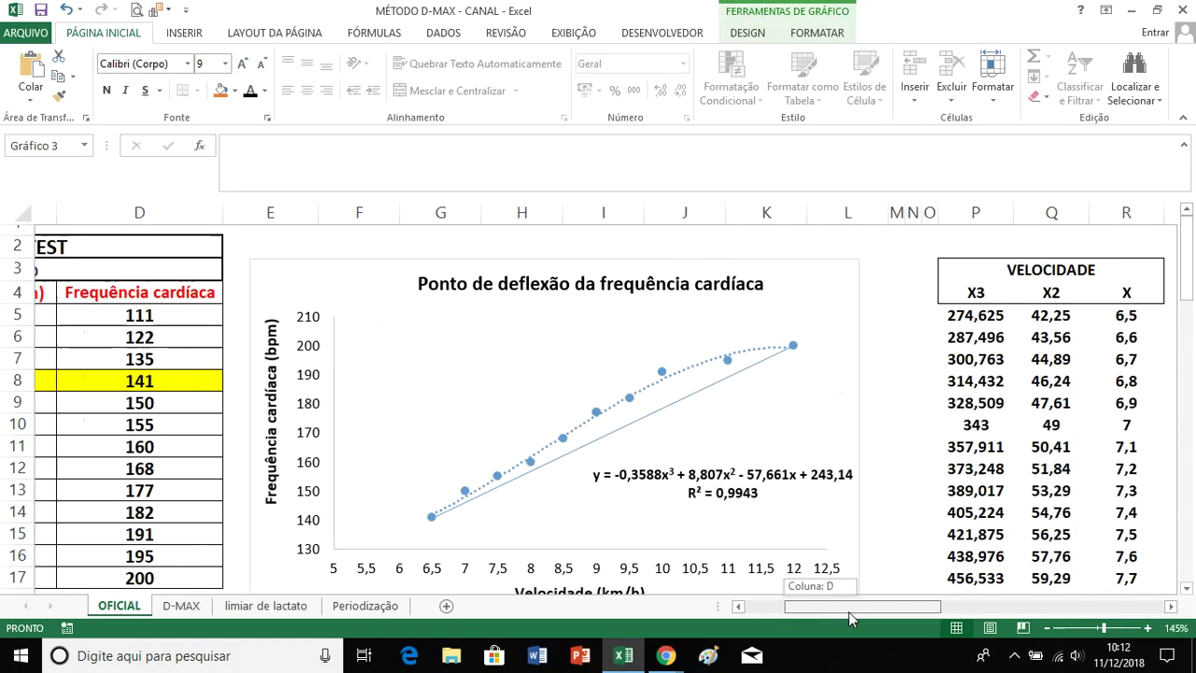
drag(848, 611, 981, 612)
click(1029, 324)
click(1065, 316)
click(922, 315)
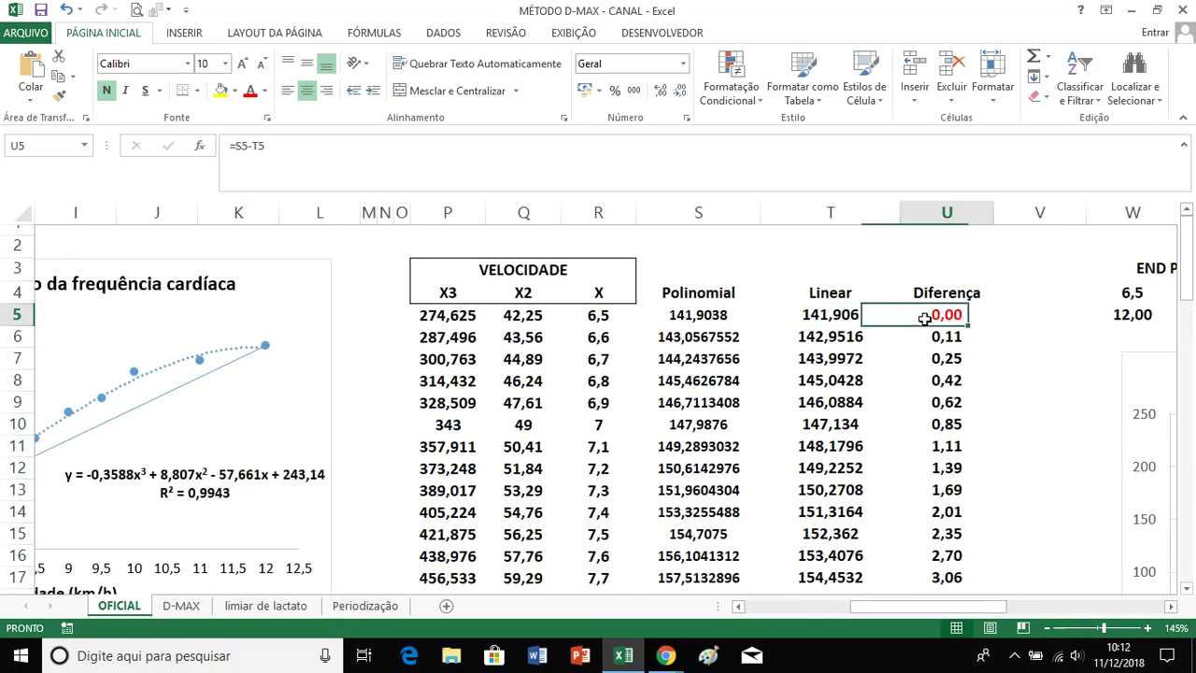
click(614, 335)
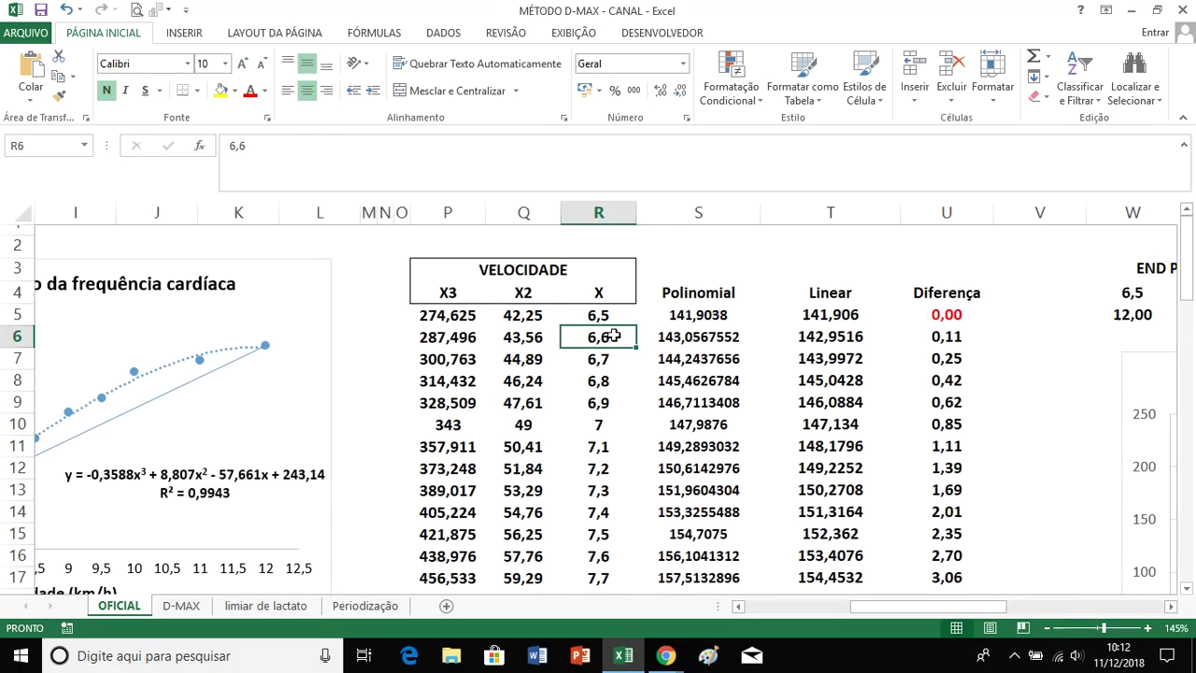